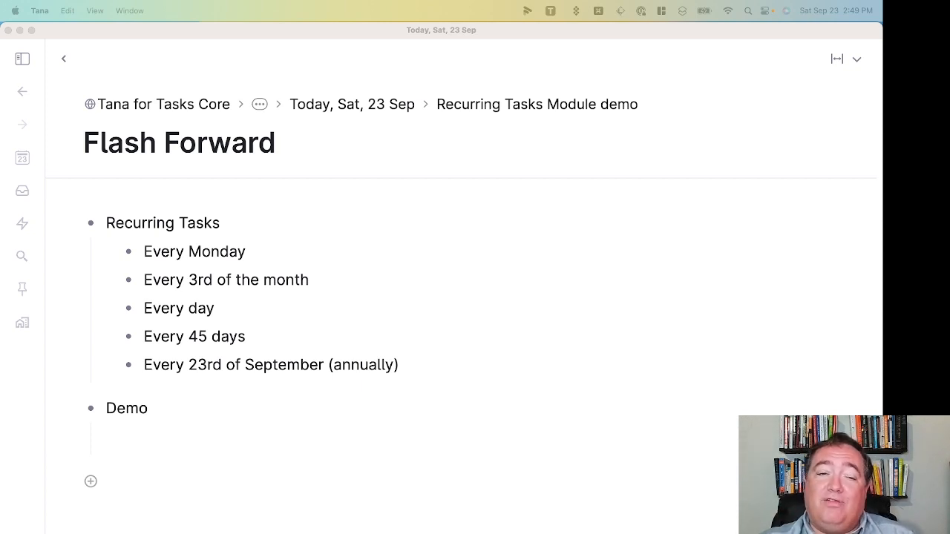
Step: Tag all five tasks under Recurring Tasks with #recurring task (T4TC) and expand them to show their fields
{"action": "left_click", "coordinate": [262, 254]}
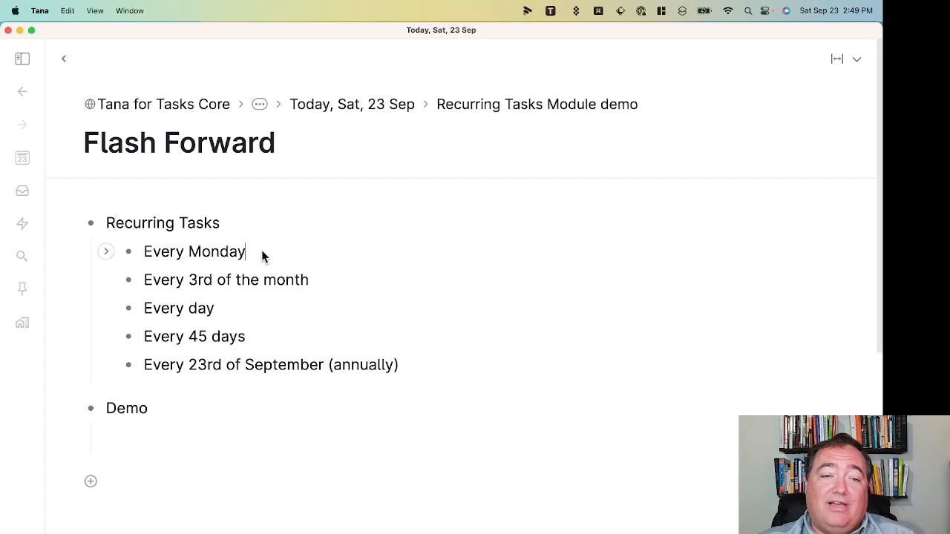
{"action": "left_click_drag", "start_coordinate": [262, 254], "coordinate": [280, 361]}
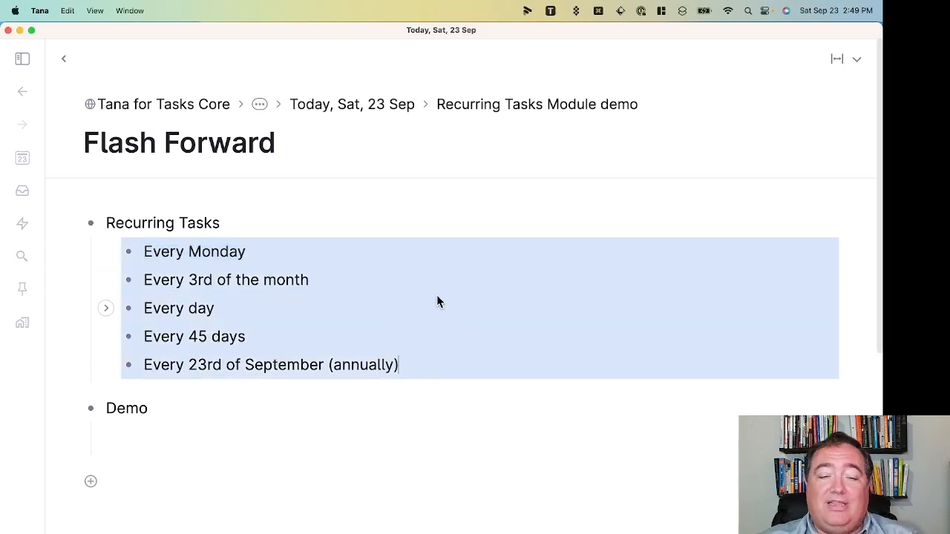
{"action": "type", "text": "#r"}
{"action": "key", "text": "Return"}
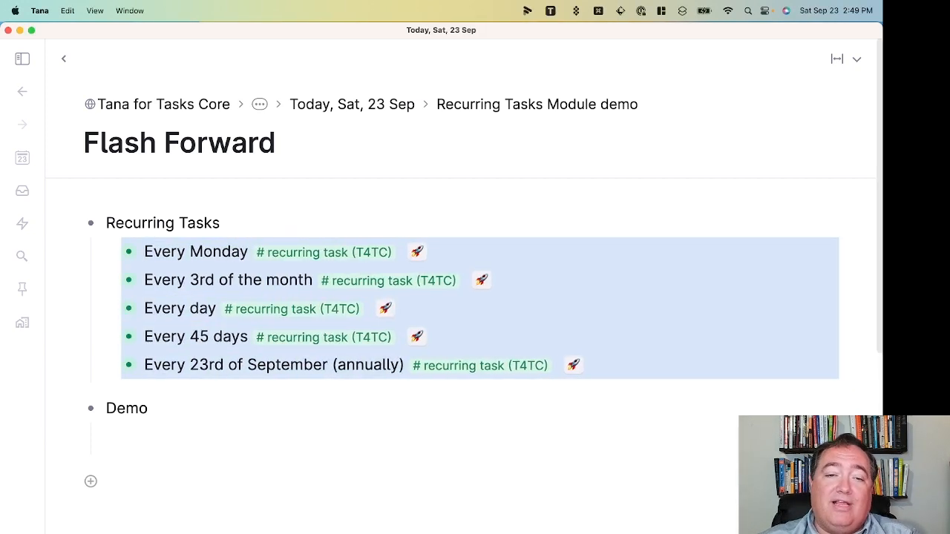
{"action": "key", "text": "super+Down"}
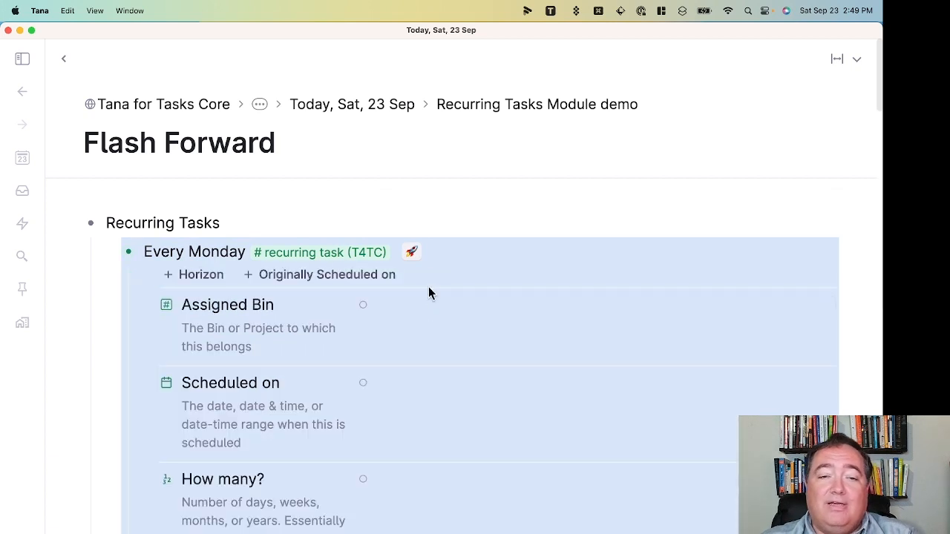
Step: Set the Scheduled on date of the Every Monday task to Mon, Sep 25
{"action": "left_click", "coordinate": [433, 317]}
{"action": "scroll", "coordinate": [433, 317], "scroll_direction": "down", "scroll_amount": 4}
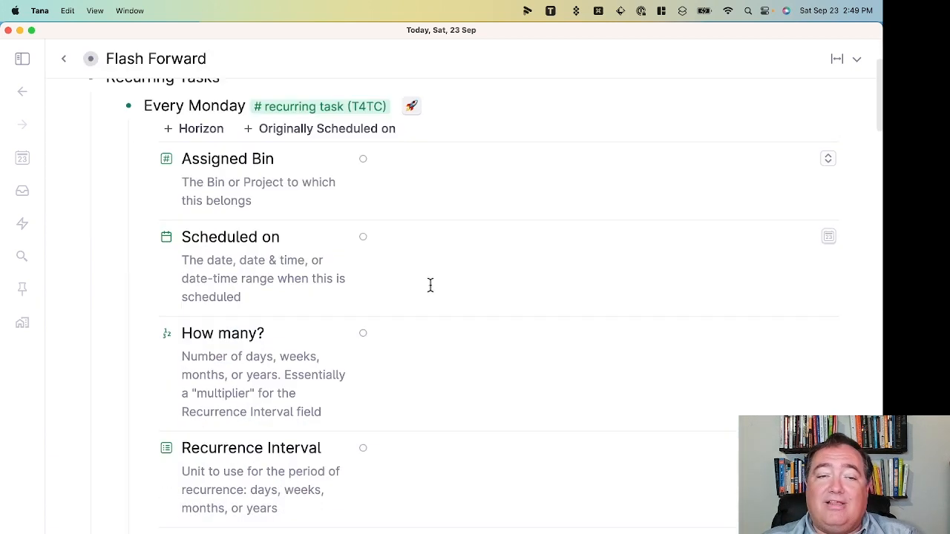
{"action": "left_click", "coordinate": [384, 239]}
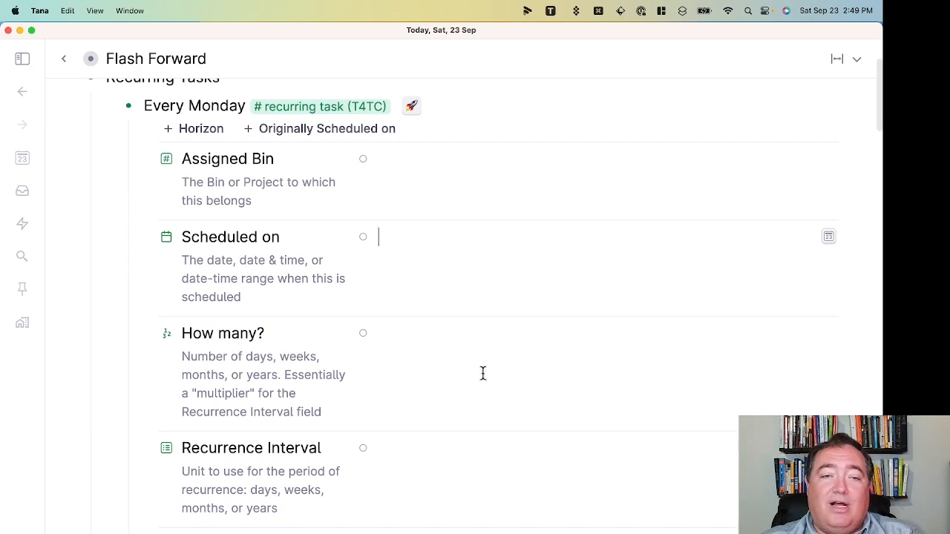
{"action": "type", "text": "@mon"}
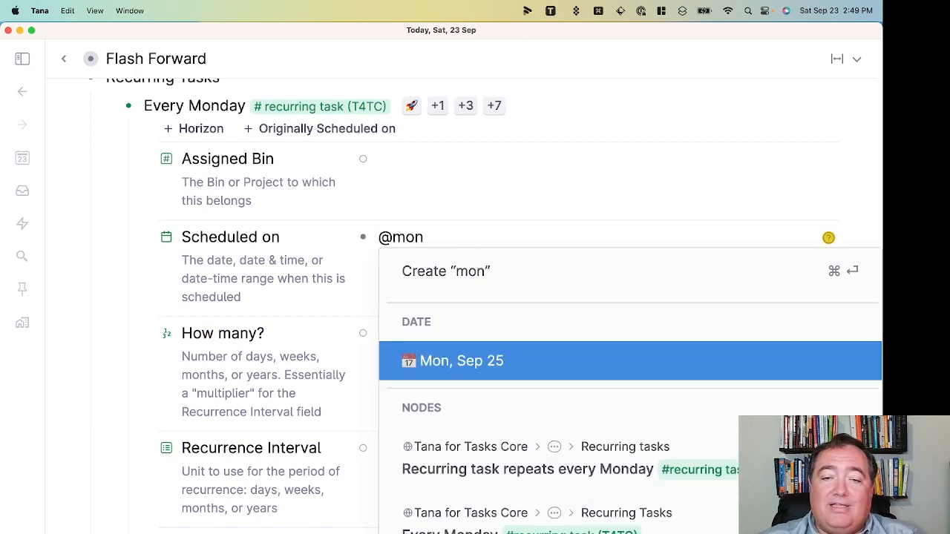
{"action": "key", "text": "Return"}
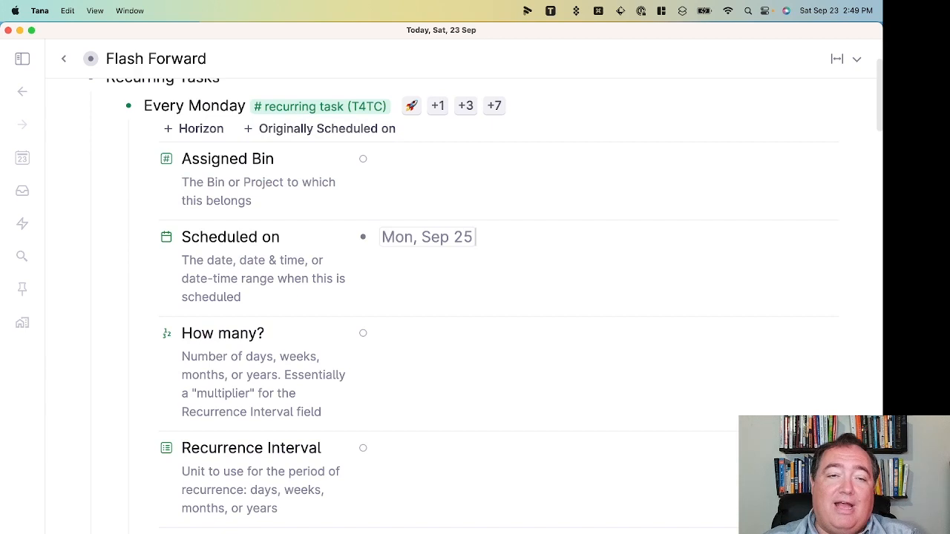
Step: Make the Every Monday task recur every 1 week(s), repeating from Scheduled
{"action": "left_click", "coordinate": [453, 334]}
{"action": "type", "text": "1"}
{"action": "left_click", "coordinate": [429, 448]}
{"action": "type", "text": "we"}
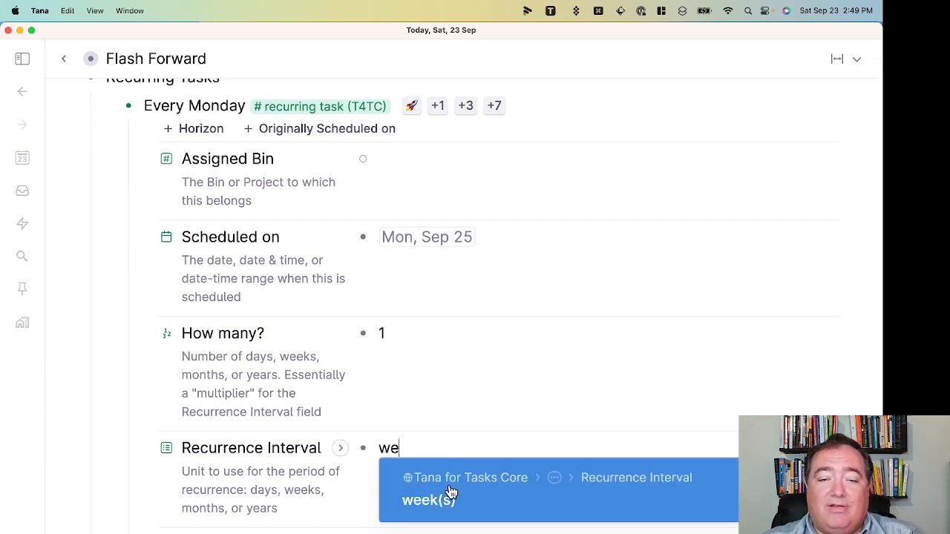
{"action": "left_click", "coordinate": [445, 499]}
{"action": "scroll", "coordinate": [443, 494], "scroll_direction": "down", "scroll_amount": 1}
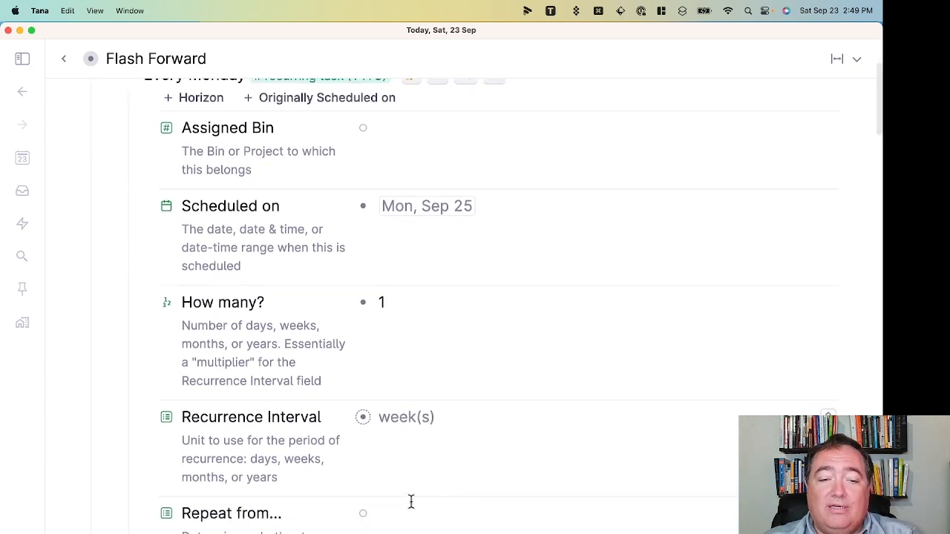
{"action": "left_click", "coordinate": [408, 514]}
{"action": "type", "text": "sch"}
{"action": "key", "text": "Return"}
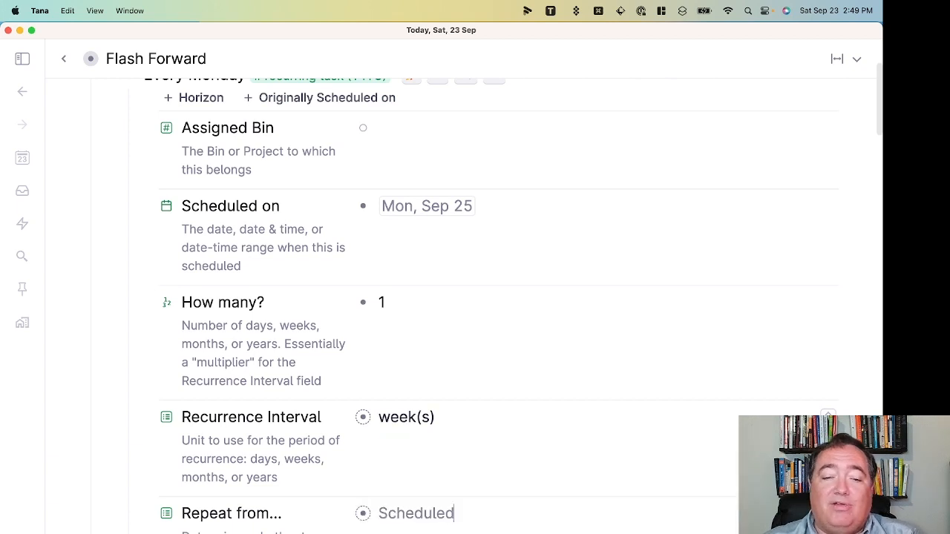
Step: Activate the recurrence of the Every Monday task and collapse its fields
{"action": "scroll", "coordinate": [438, 471], "scroll_direction": "up", "scroll_amount": 5}
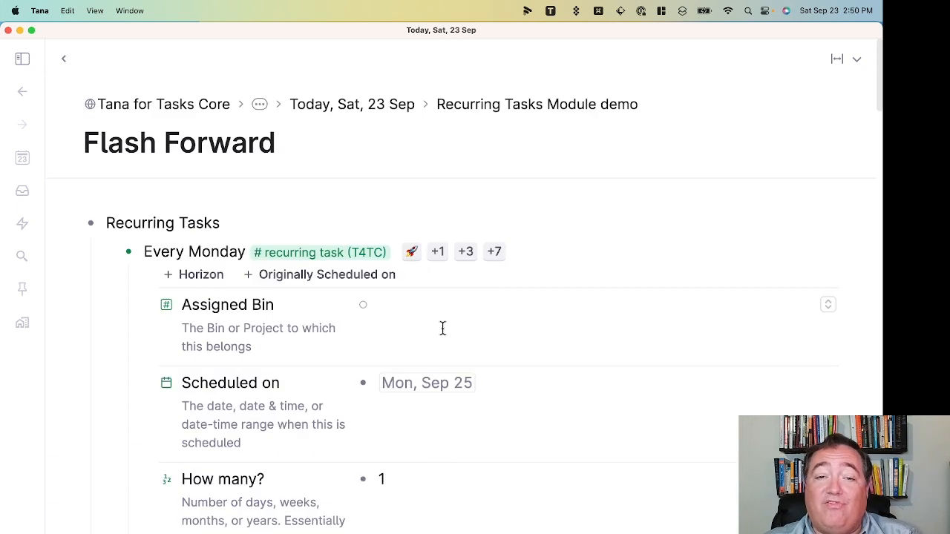
{"action": "left_click", "coordinate": [412, 255]}
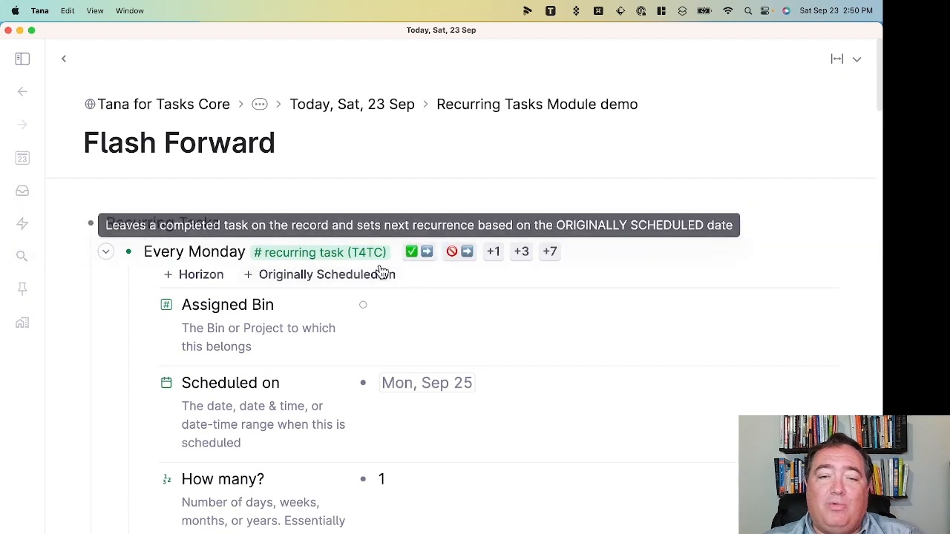
{"action": "left_click", "coordinate": [108, 254]}
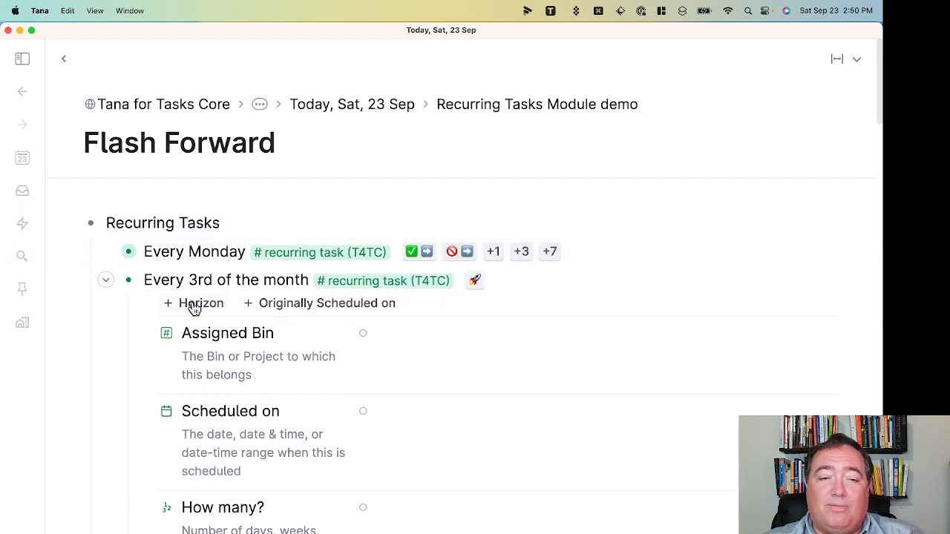
Step: Set the Scheduled on date of the Every 3rd of the month task to Tue, Oct 3
{"action": "scroll", "coordinate": [445, 342], "scroll_direction": "down", "scroll_amount": 1}
{"action": "scroll", "coordinate": [445, 342], "scroll_direction": "down", "scroll_amount": 2}
{"action": "left_click", "coordinate": [435, 322]}
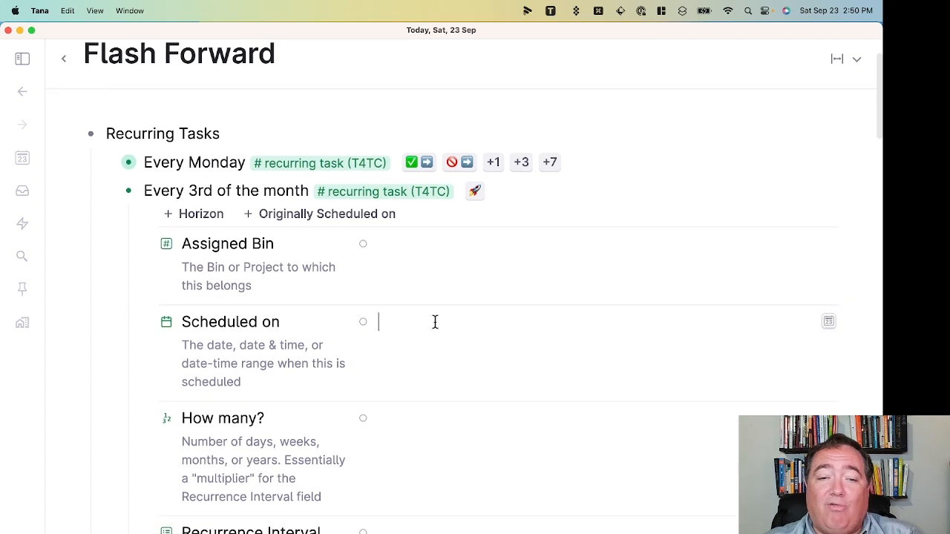
{"action": "type", "text": "@oct 3"}
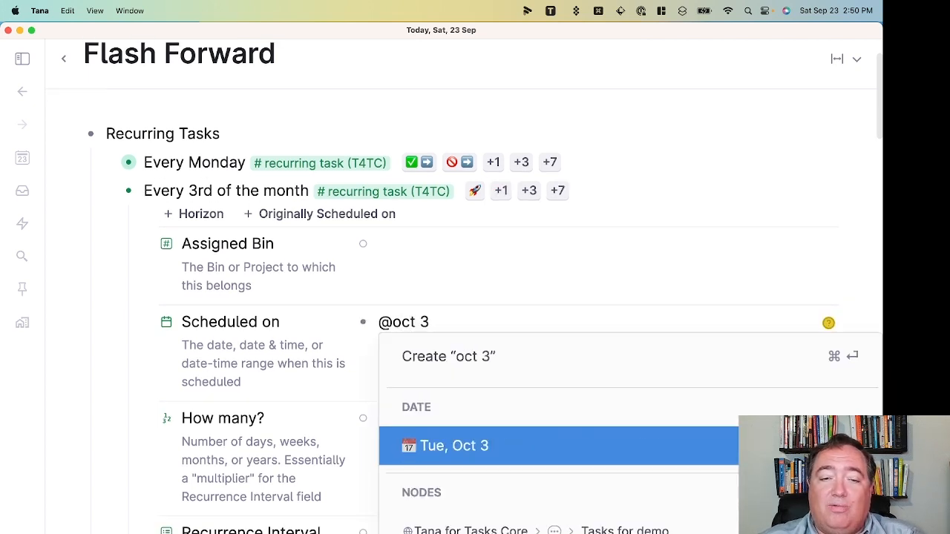
{"action": "key", "text": "Return"}
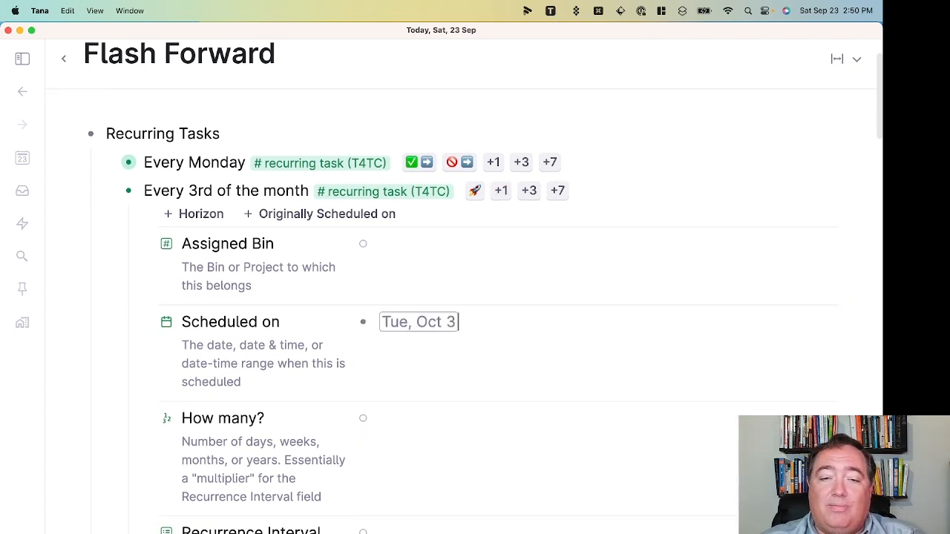
Step: Make the Every 3rd of the month task recur every 1 month(s), repeating from Scheduled
{"action": "scroll", "coordinate": [441, 333], "scroll_direction": "down", "scroll_amount": 4}
{"action": "left_click", "coordinate": [424, 273]}
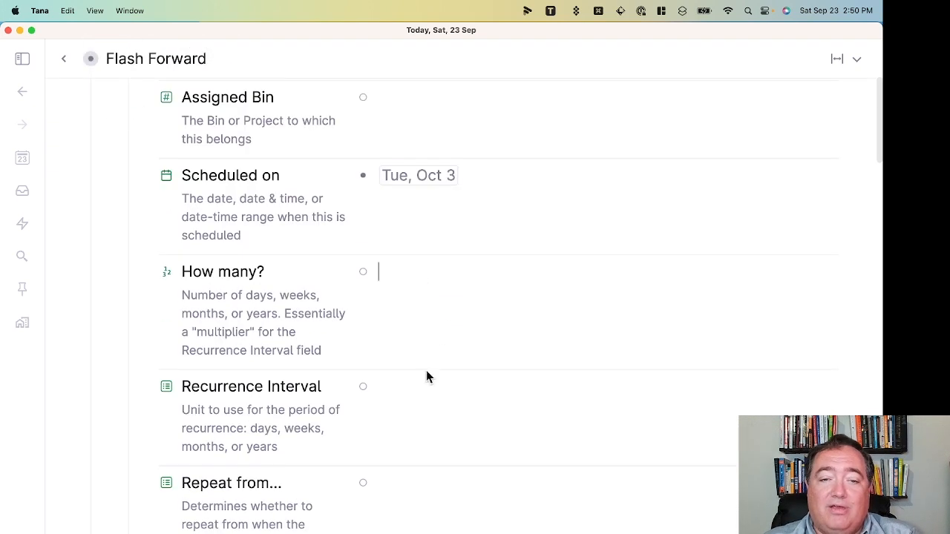
{"action": "type", "text": "1"}
{"action": "type", "text": "mo"}
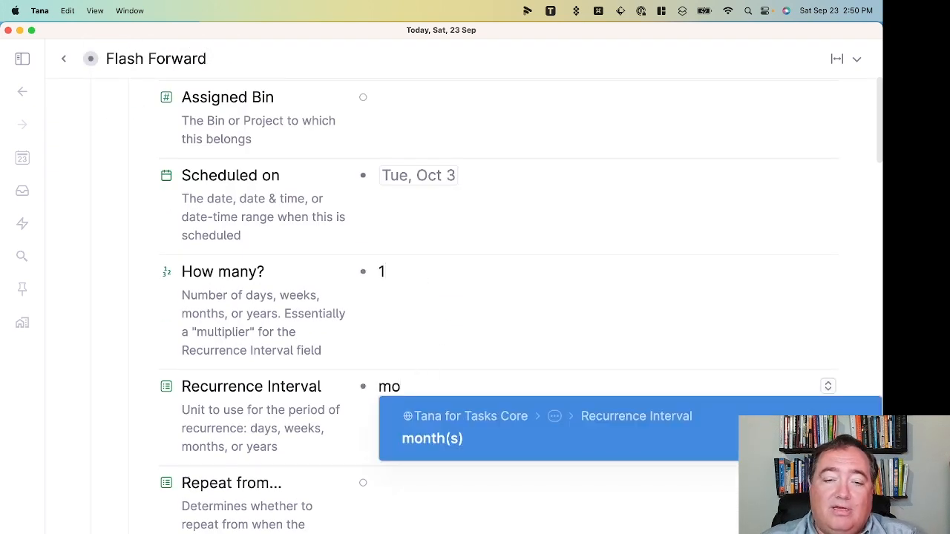
{"action": "key", "text": "Return"}
{"action": "type", "text": "@"}
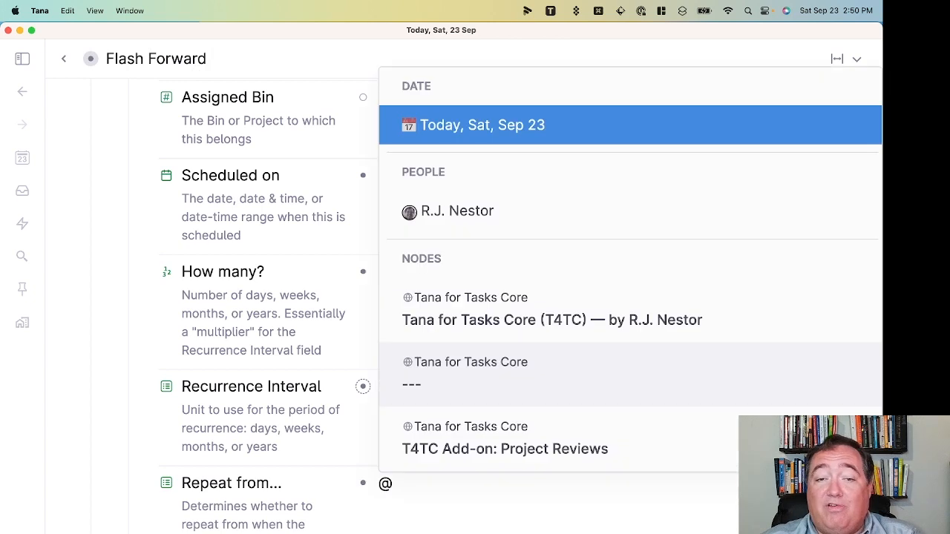
{"action": "key", "text": "BackSpace"}
{"action": "type", "text": "sch"}
{"action": "key", "text": "Return"}
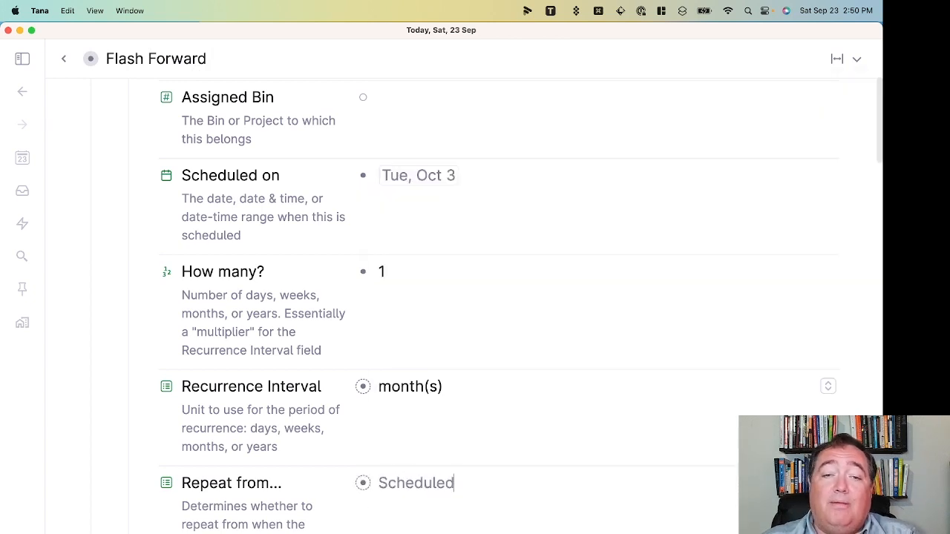
Step: Activate the recurrence of the Every 3rd of the month task and collapse its fields
{"action": "scroll", "coordinate": [415, 312], "scroll_direction": "up", "scroll_amount": 4}
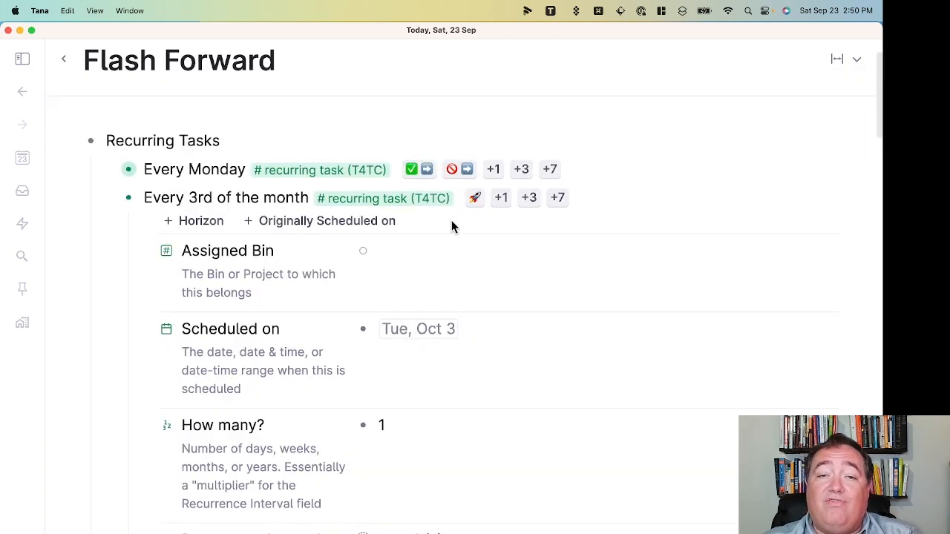
{"action": "left_click", "coordinate": [475, 198]}
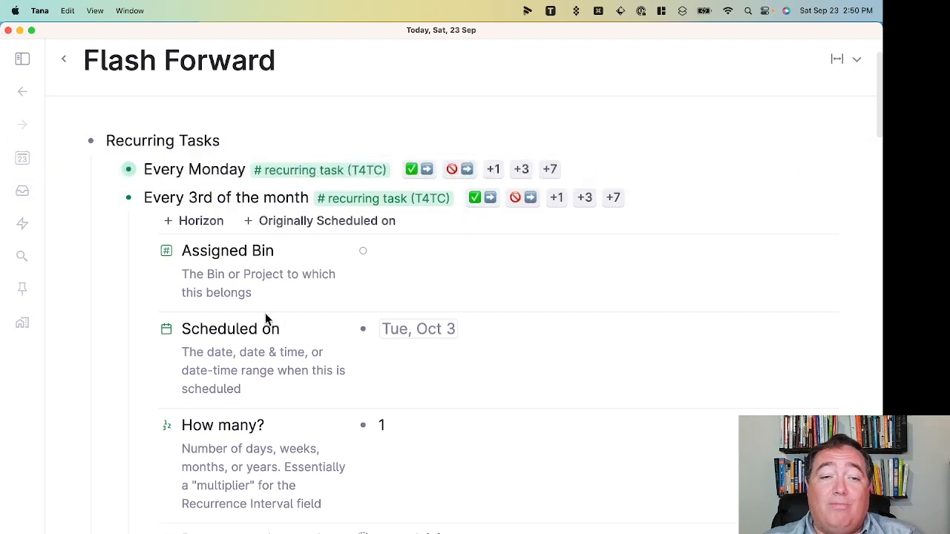
{"action": "left_click", "coordinate": [113, 199]}
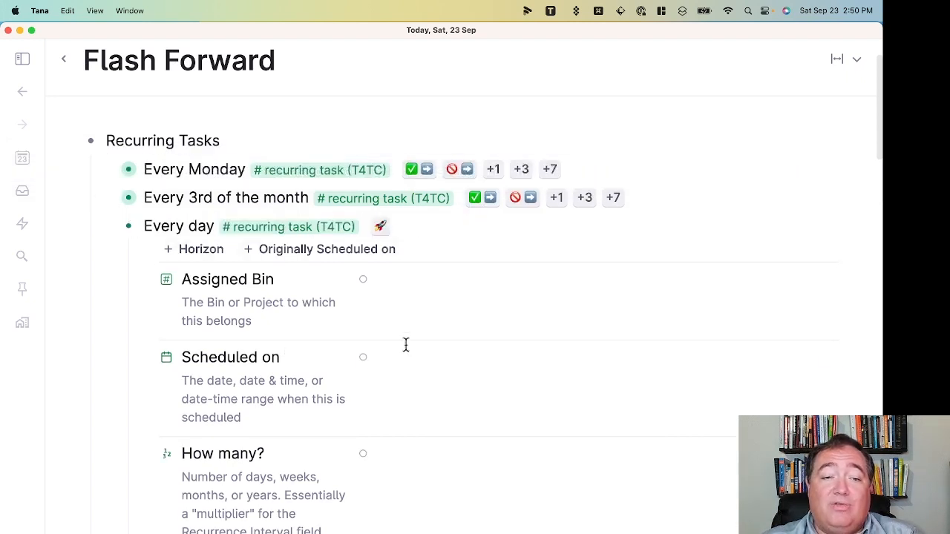
Step: Set the Scheduled on date of the Every day task to tomorrow, Sun, Sep 24
{"action": "scroll", "coordinate": [405, 344], "scroll_direction": "down", "scroll_amount": 2}
{"action": "left_click", "coordinate": [406, 268]}
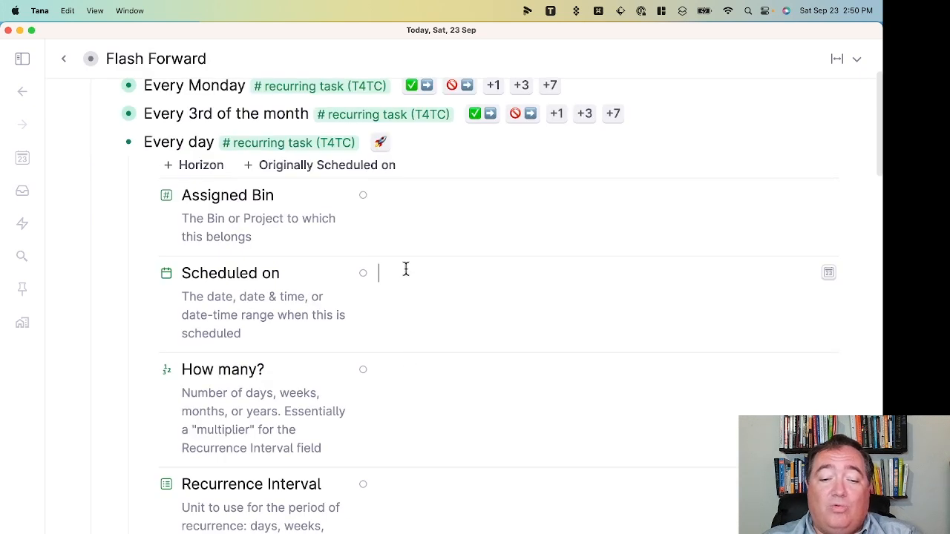
{"action": "type", "text": "@tom"}
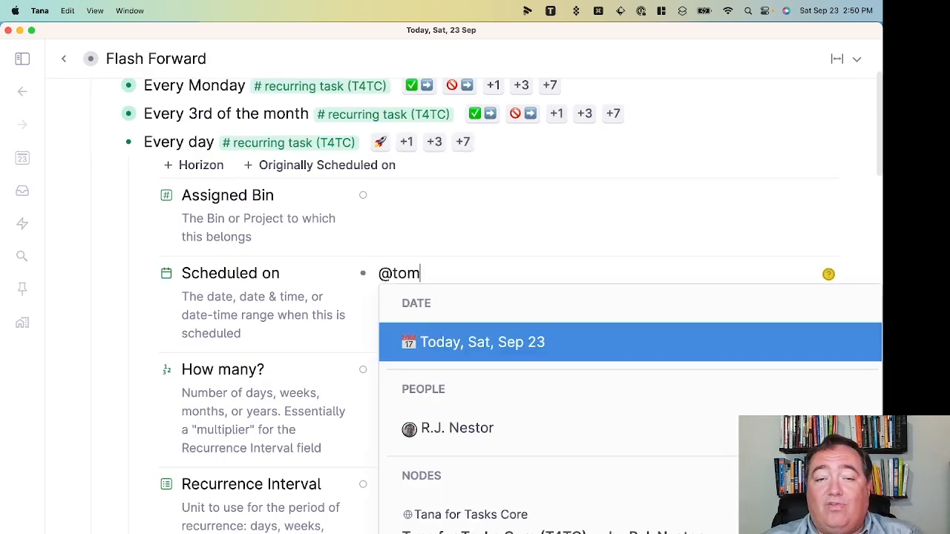
{"action": "key", "text": "Return"}
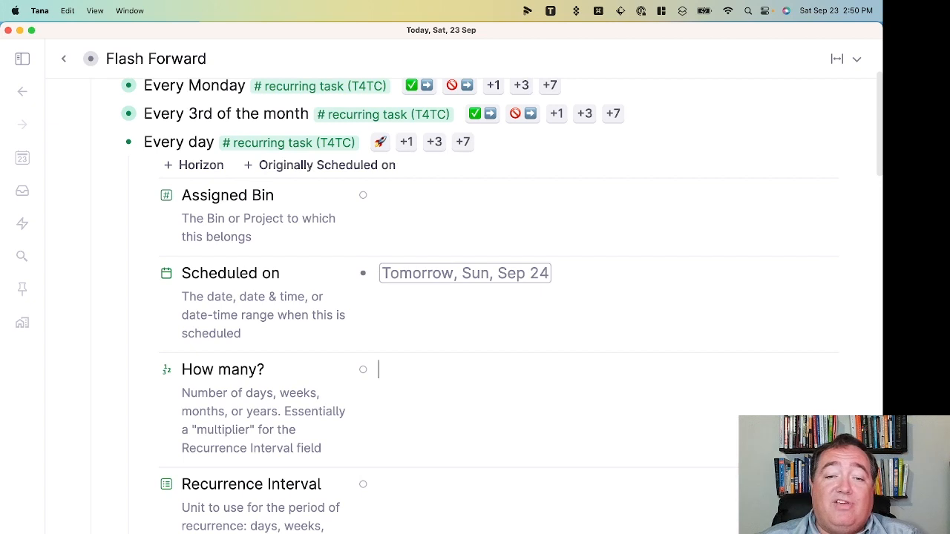
Step: Make the Every day task recur every 1 day(s), repeating from Completed
{"action": "key", "text": "Down"}
{"action": "type", "text": "1"}
{"action": "scroll", "coordinate": [479, 378], "scroll_direction": "down", "scroll_amount": 3}
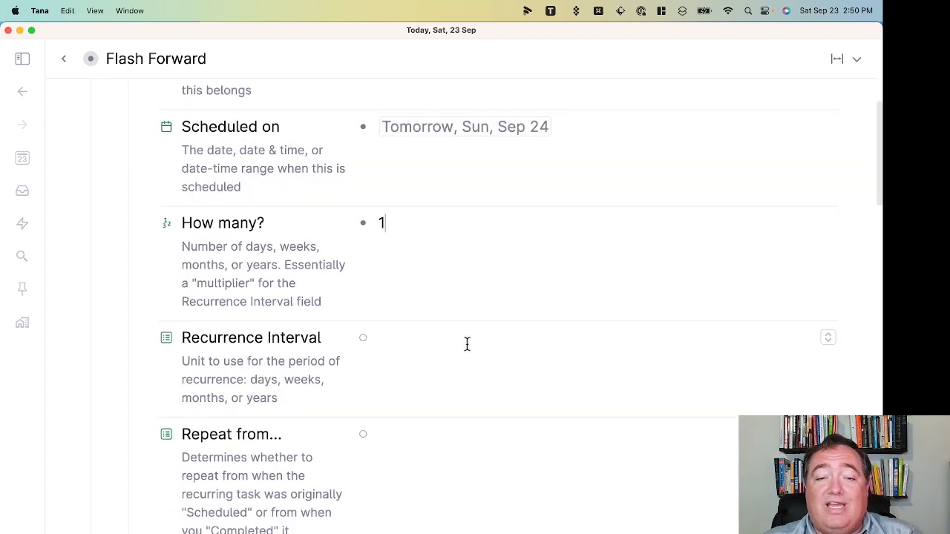
{"action": "left_click", "coordinate": [467, 344]}
{"action": "type", "text": "da"}
{"action": "left_click", "coordinate": [455, 388]}
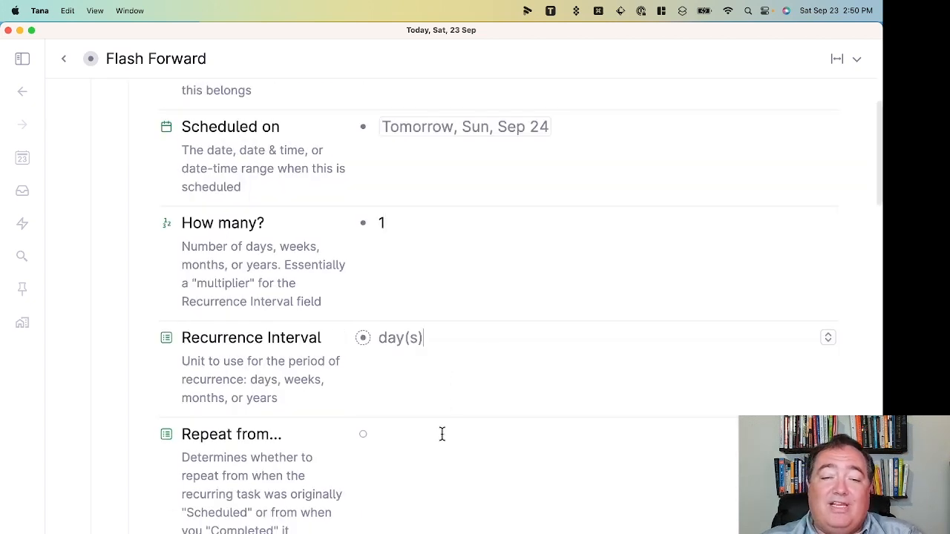
{"action": "left_click", "coordinate": [441, 435]}
{"action": "type", "text": "com"}
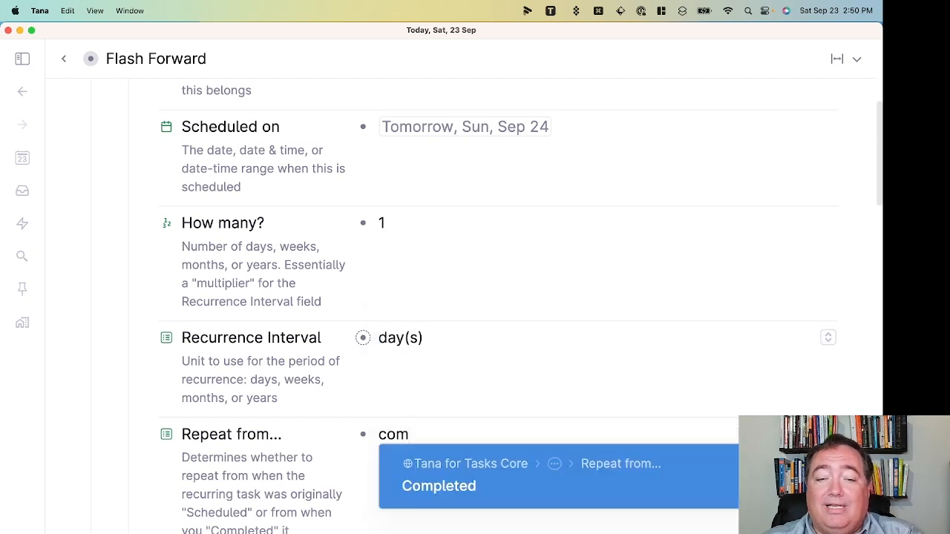
{"action": "key", "text": "Return"}
Step: Activate the recurrence of the Every day task and collapse its fields
{"action": "scroll", "coordinate": [486, 395], "scroll_direction": "up", "scroll_amount": 5}
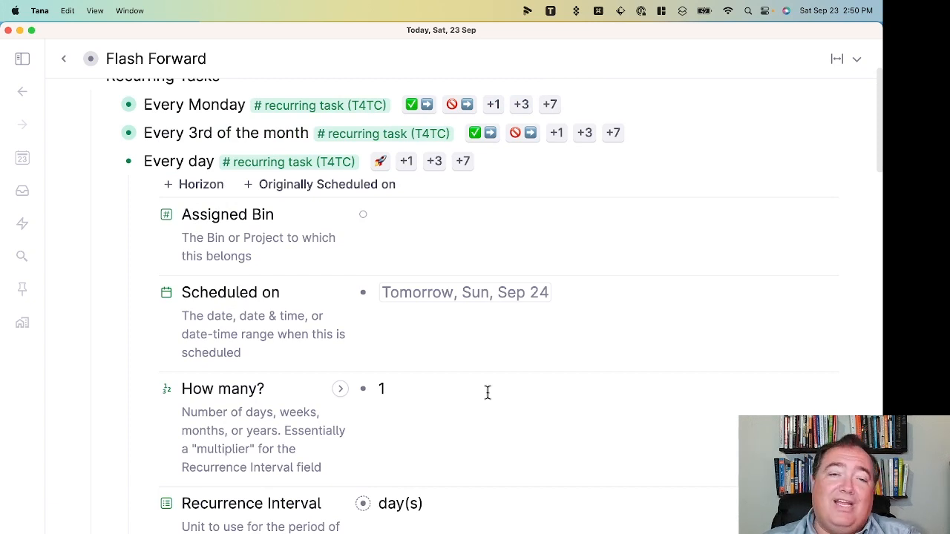
{"action": "left_click", "coordinate": [381, 165]}
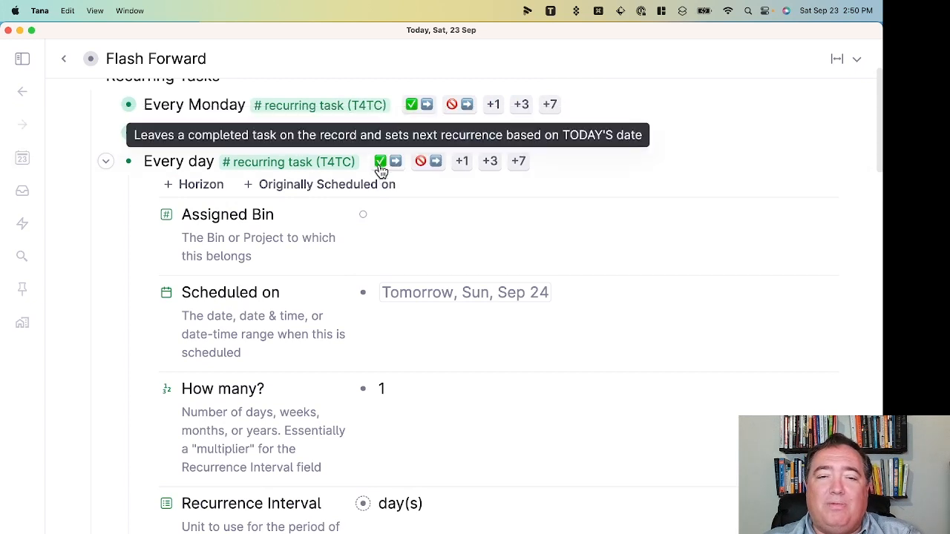
{"action": "left_click", "coordinate": [108, 165]}
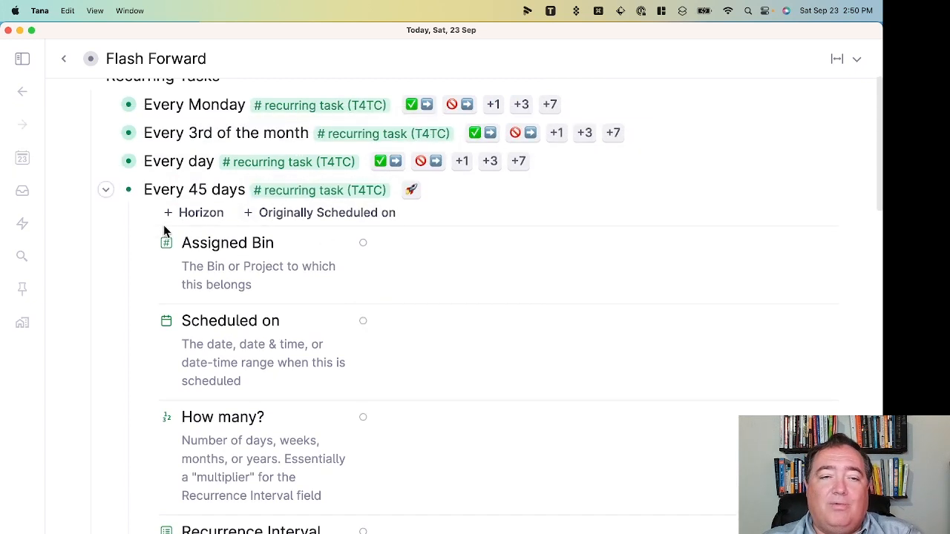
Step: Set the Scheduled on date of the Every 45 days task to Tue, Sep 26
{"action": "scroll", "coordinate": [415, 327], "scroll_direction": "down", "scroll_amount": 1}
{"action": "left_click", "coordinate": [412, 294]}
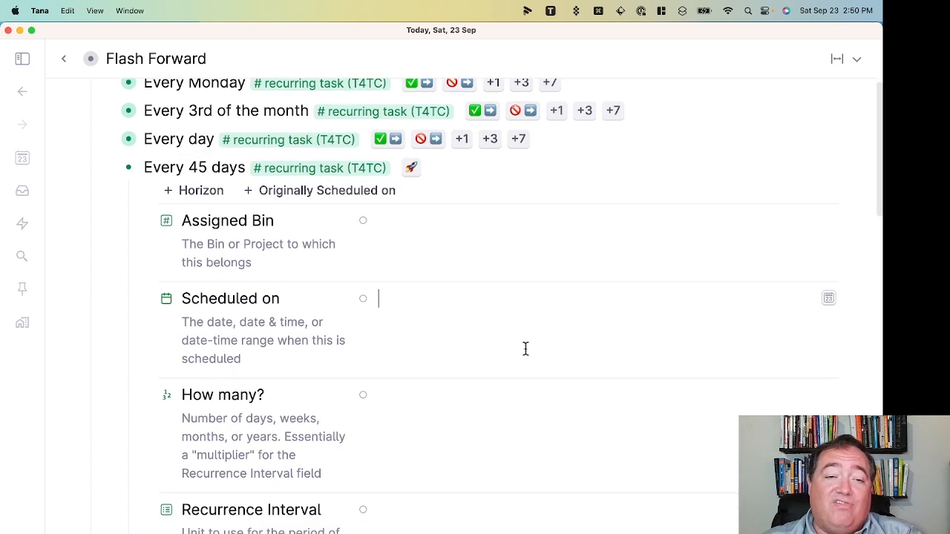
{"action": "type", "text": "@"}
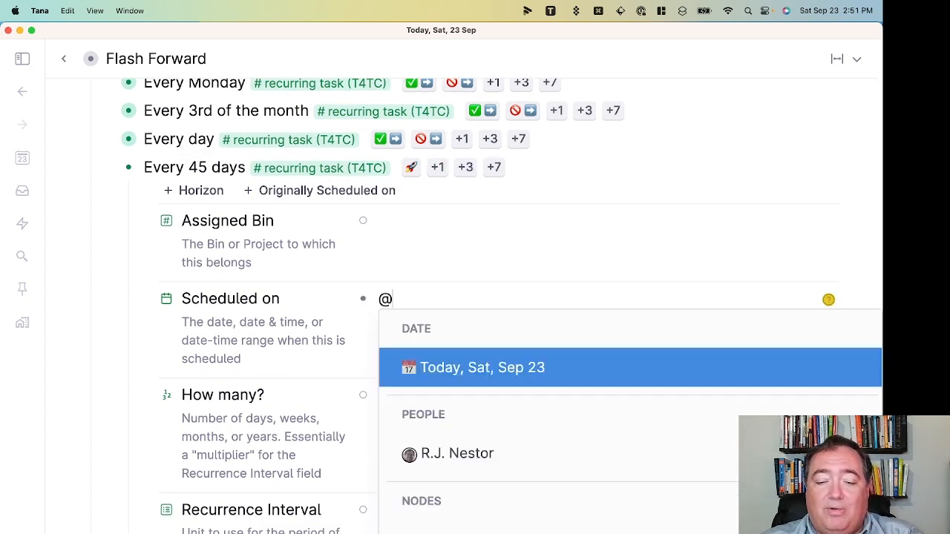
{"action": "type", "text": "tue"}
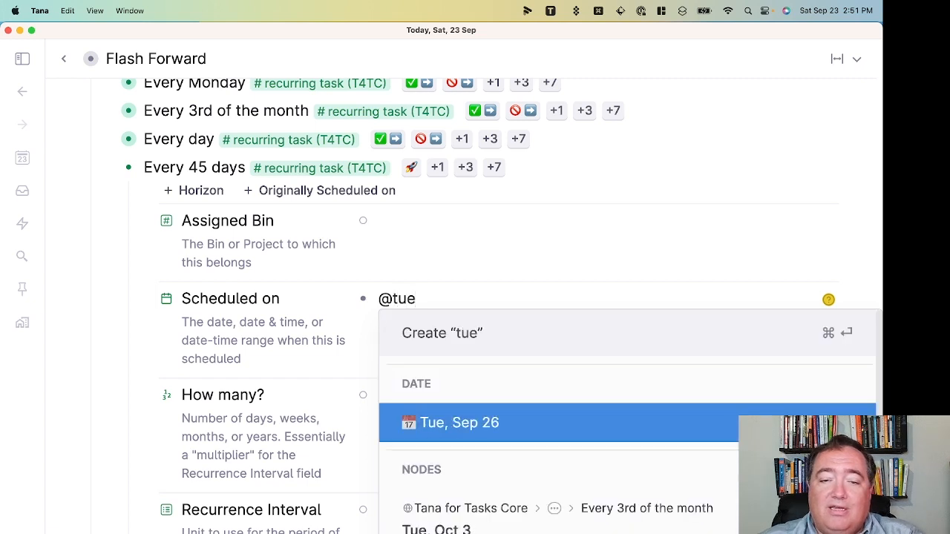
{"action": "key", "text": "Return"}
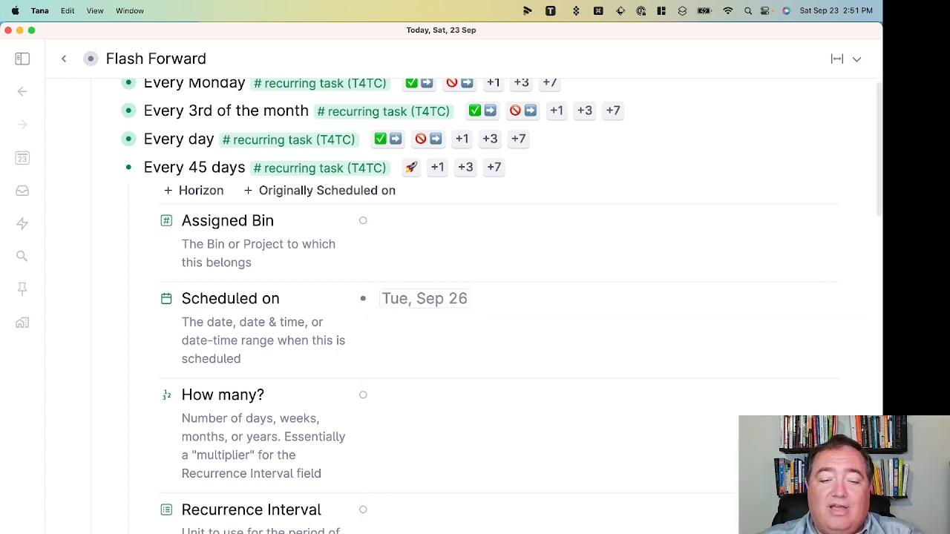
Step: Make the Every 45 days task recur every 45 day(s), repeating from Completed
{"action": "type", "text": "45"}
{"action": "type", "text": "d"}
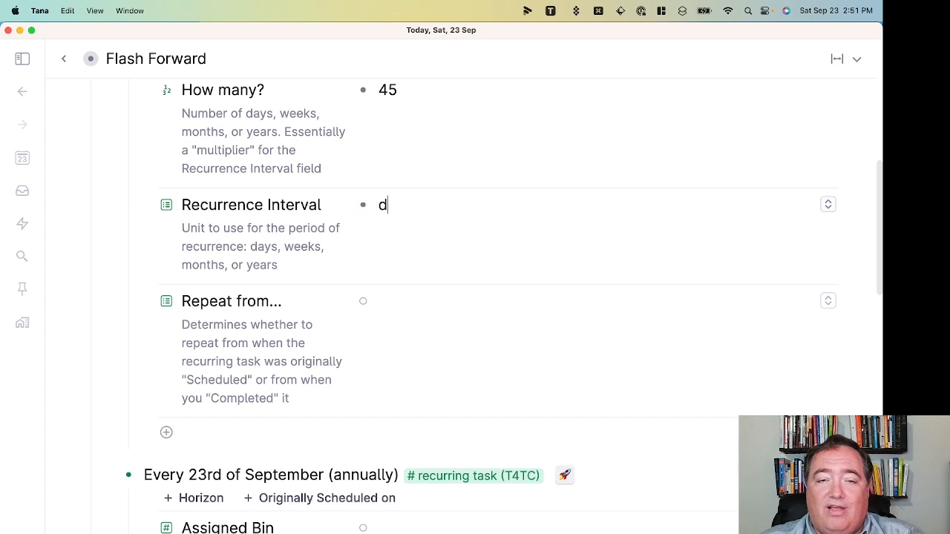
{"action": "key", "text": "Return"}
{"action": "key", "text": "Return"}
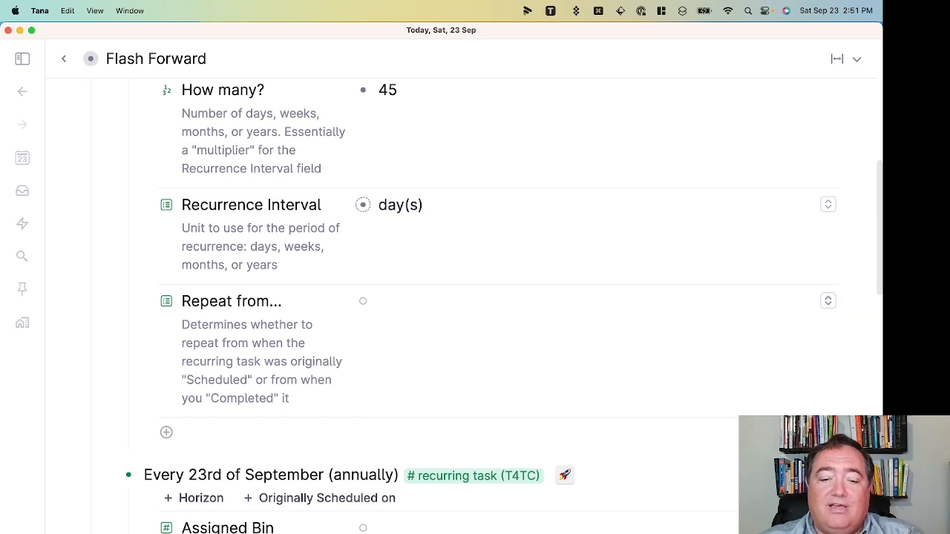
{"action": "type", "text": "com"}
{"action": "key", "text": "Return"}
Step: Activate the recurrence of the Every 45 days task and collapse its fields
{"action": "scroll", "coordinate": [245, 271], "scroll_direction": "up", "scroll_amount": 5}
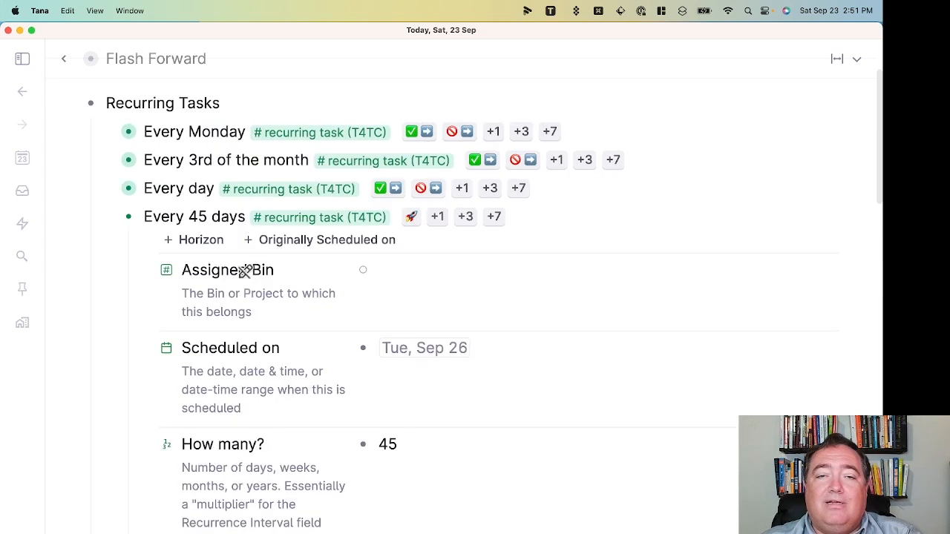
{"action": "left_click", "coordinate": [411, 217]}
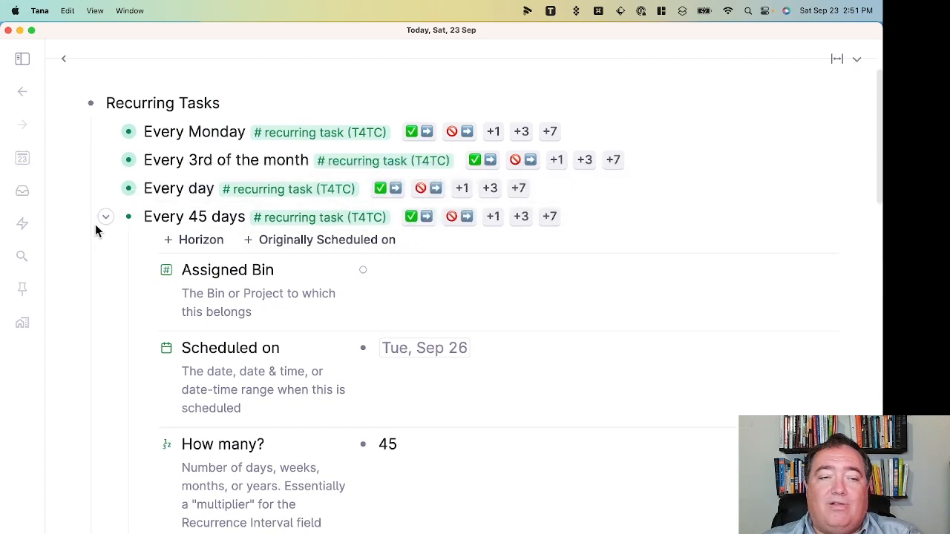
{"action": "left_click", "coordinate": [104, 217]}
Step: Set the Scheduled on date of the Every 23rd of September (annually) task to today, Sat, Sep 23
{"action": "scroll", "coordinate": [272, 278], "scroll_direction": "down", "scroll_amount": 4}
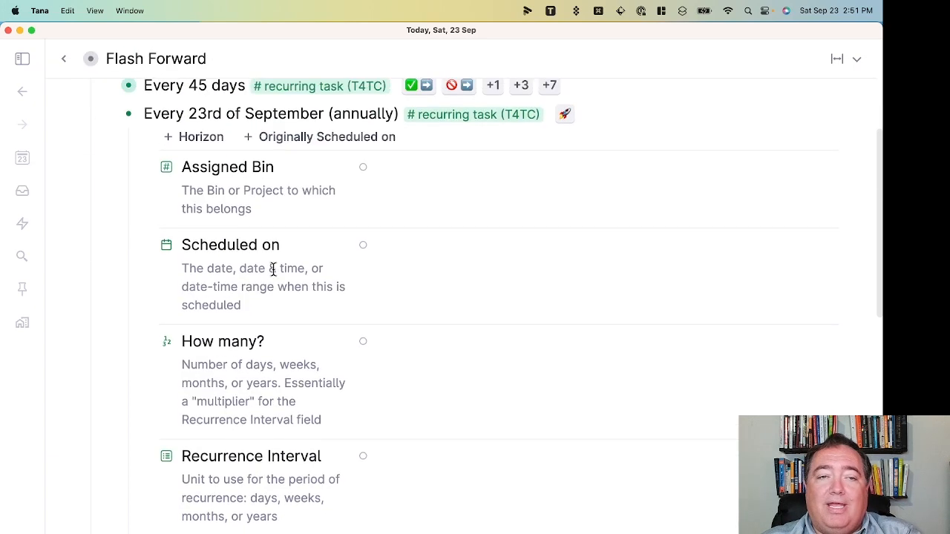
{"action": "left_click", "coordinate": [378, 251]}
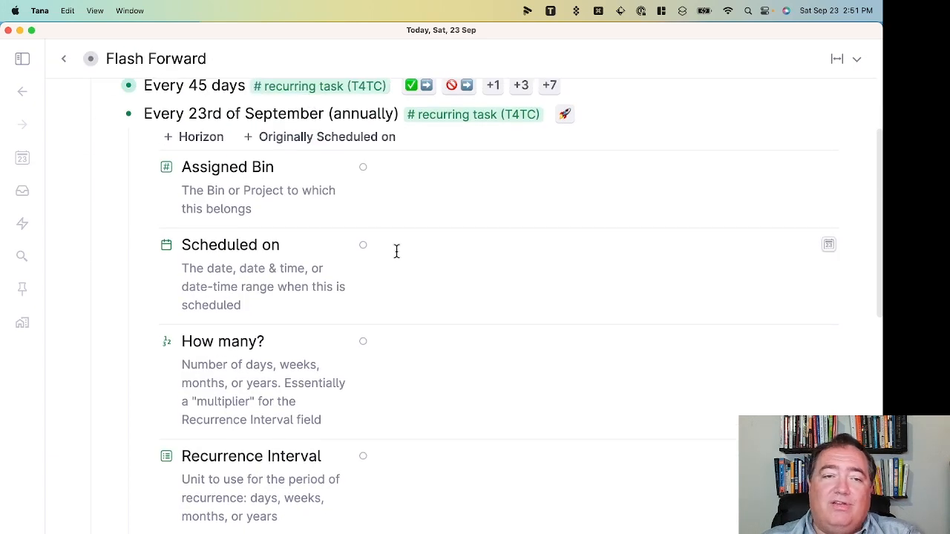
{"action": "type", "text": "@"}
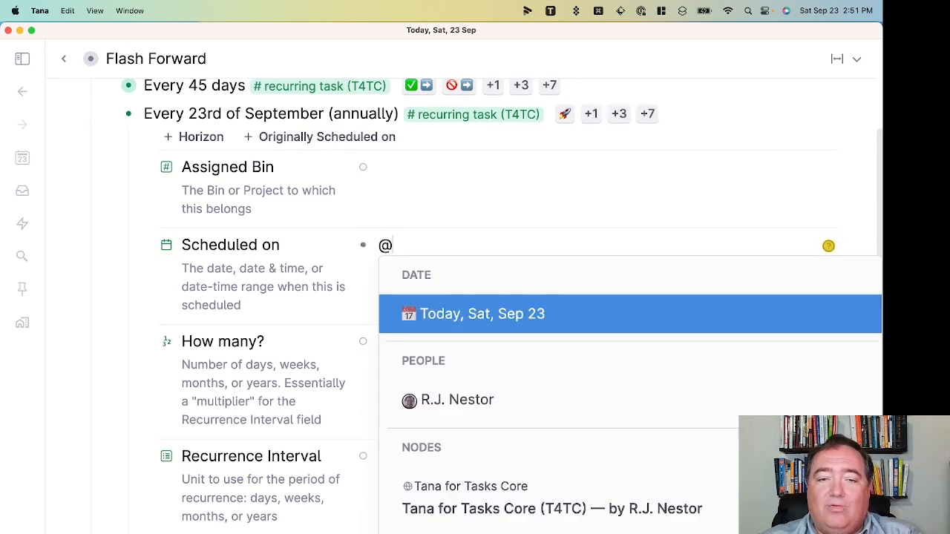
{"action": "type", "text": "t"}
{"action": "key", "text": "Return"}
{"action": "key", "text": "BackSpace"}
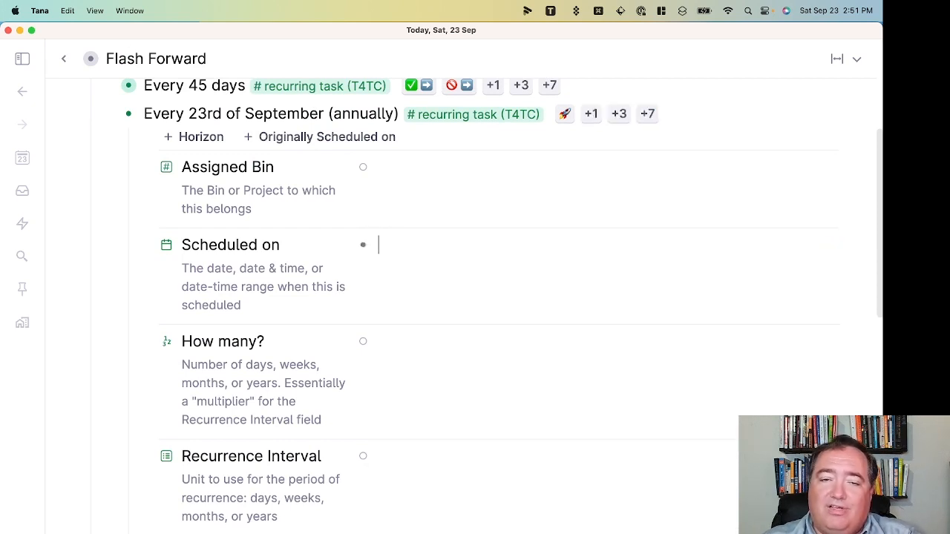
{"action": "type", "text": "@to"}
{"action": "key", "text": "BackSpace"}
{"action": "type", "text": "d"}
{"action": "key", "text": "BackSpace"}
{"action": "type", "text": "od"}
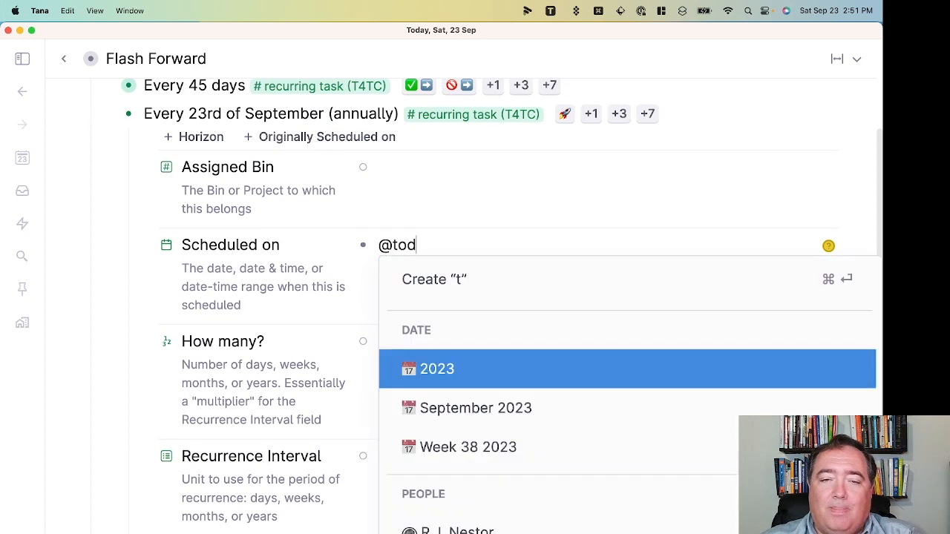
{"action": "key", "text": "Return"}
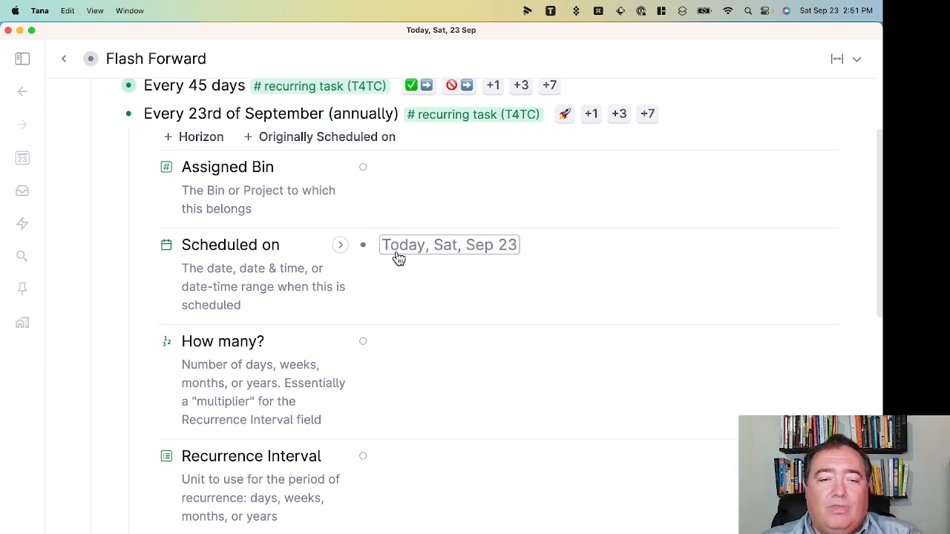
Step: Make the Every 23rd of September (annually) task recur every 1 year(s), repeating from Scheduled, and collapse its fields
{"action": "left_click", "coordinate": [418, 340]}
{"action": "type", "text": "1"}
{"action": "type", "text": "ye"}
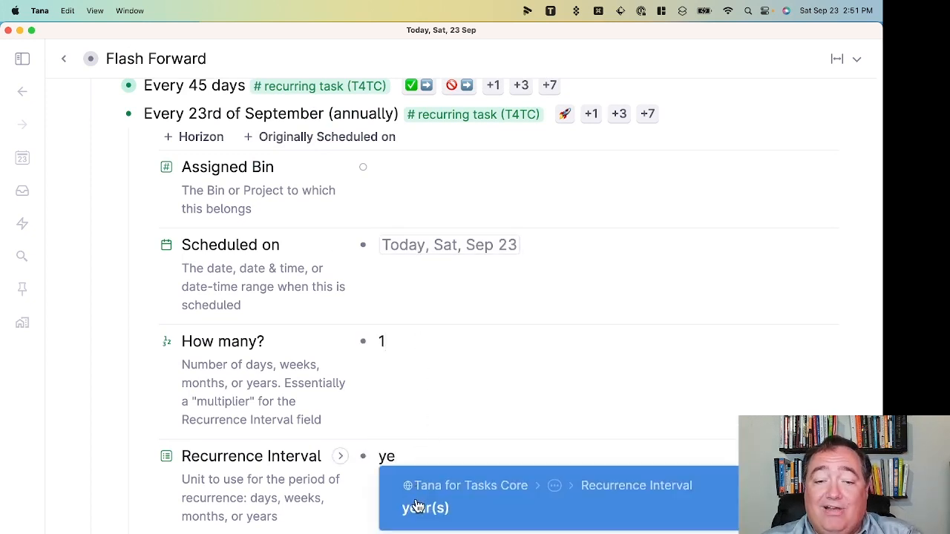
{"action": "left_click", "coordinate": [418, 507]}
{"action": "scroll", "coordinate": [420, 401], "scroll_direction": "down", "scroll_amount": 2}
{"action": "left_click", "coordinate": [409, 466]}
{"action": "type", "text": "sc"}
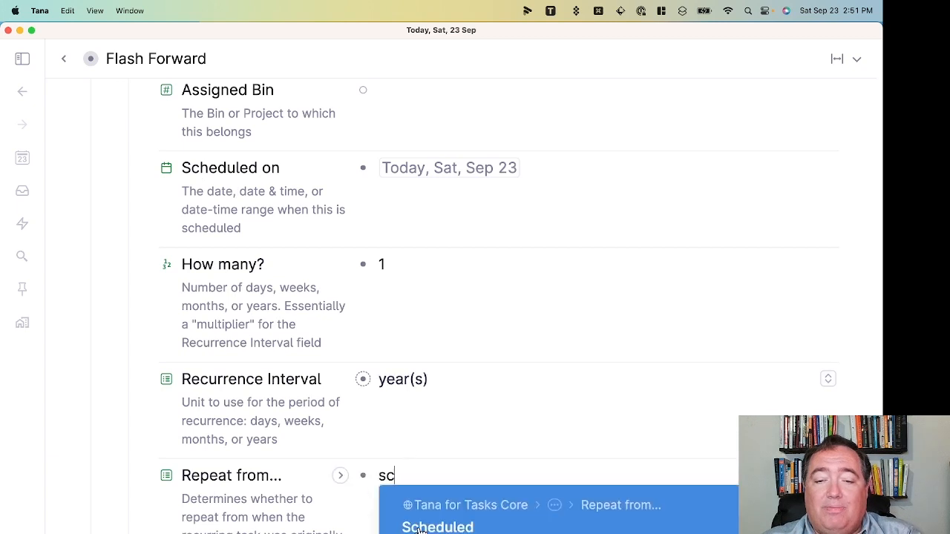
{"action": "key", "text": "Return"}
{"action": "scroll", "coordinate": [472, 334], "scroll_direction": "up", "scroll_amount": 5}
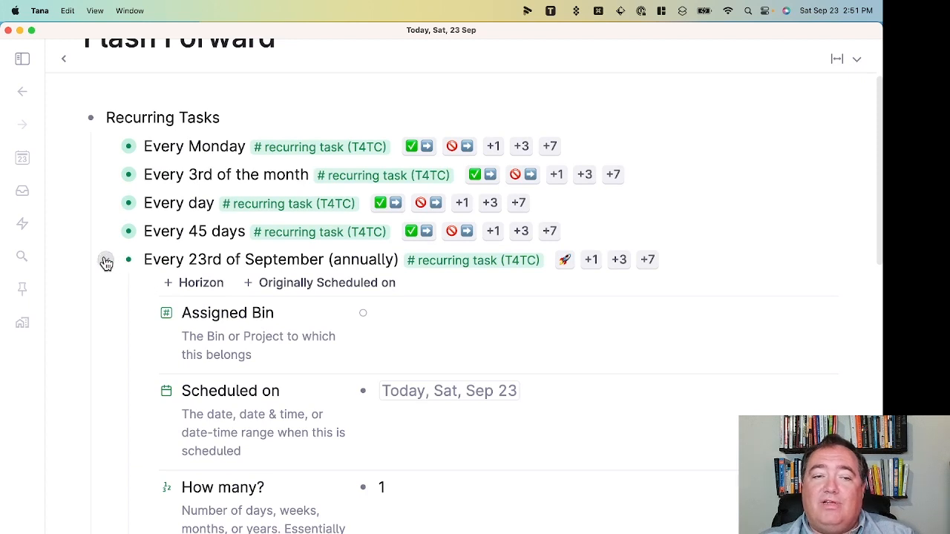
{"action": "left_click", "coordinate": [108, 262]}
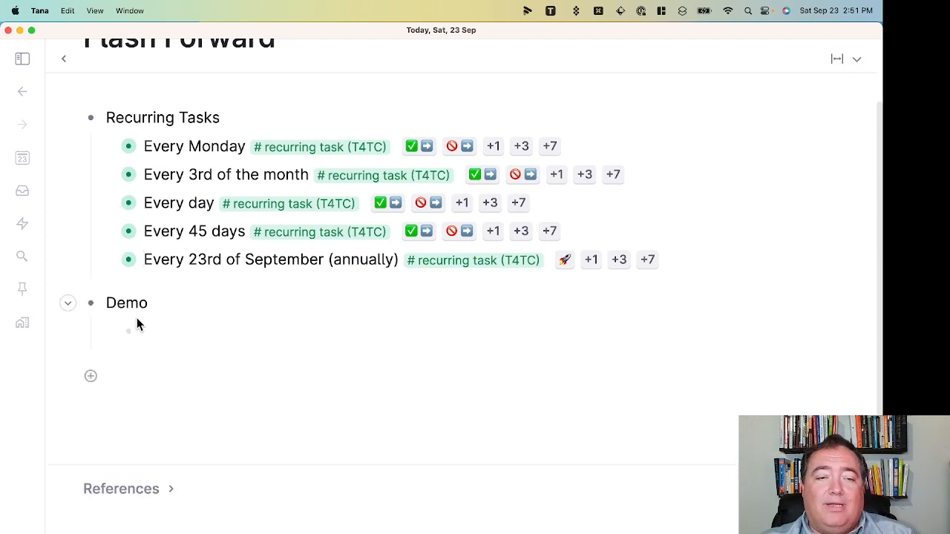
Step: Copy the five recurring tasks and paste them as references under the Demo node
{"action": "left_click_drag", "start_coordinate": [175, 142], "coordinate": [193, 257]}
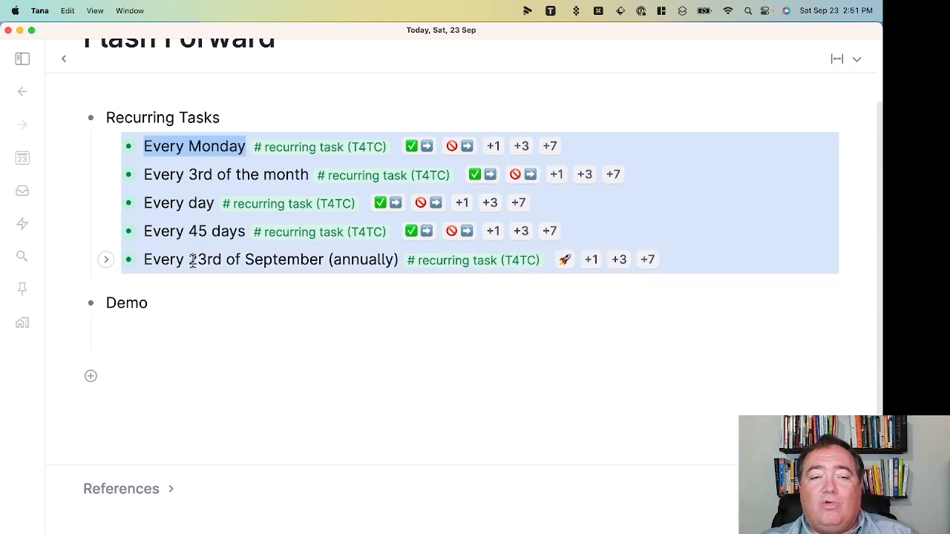
{"action": "key", "text": "super+c"}
{"action": "left_click", "coordinate": [185, 331]}
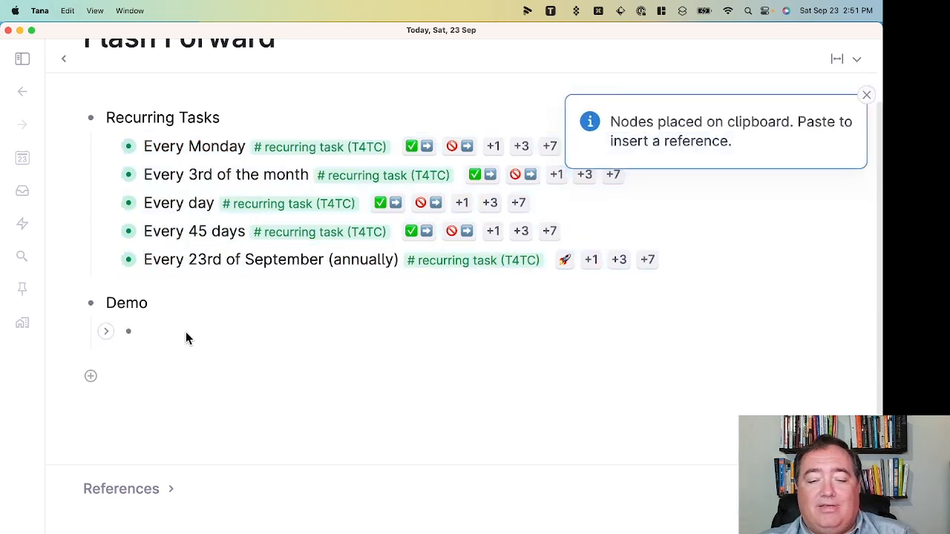
{"action": "key", "text": "super+v"}
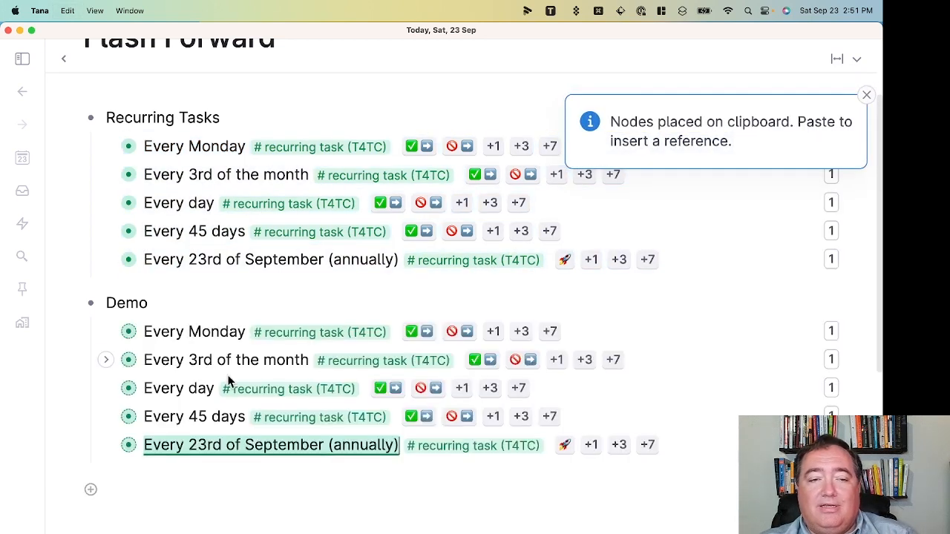
Step: Show the Demo and Recurring Tasks nodes side by side in two panels of roughly equal width
{"action": "left_click", "coordinate": [91, 120], "text": "shift"}
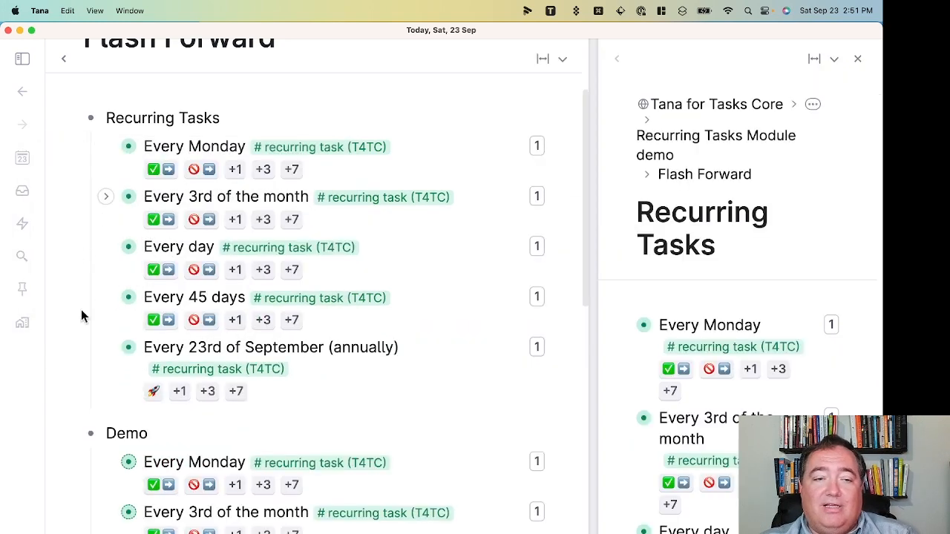
{"action": "left_click", "coordinate": [91, 434]}
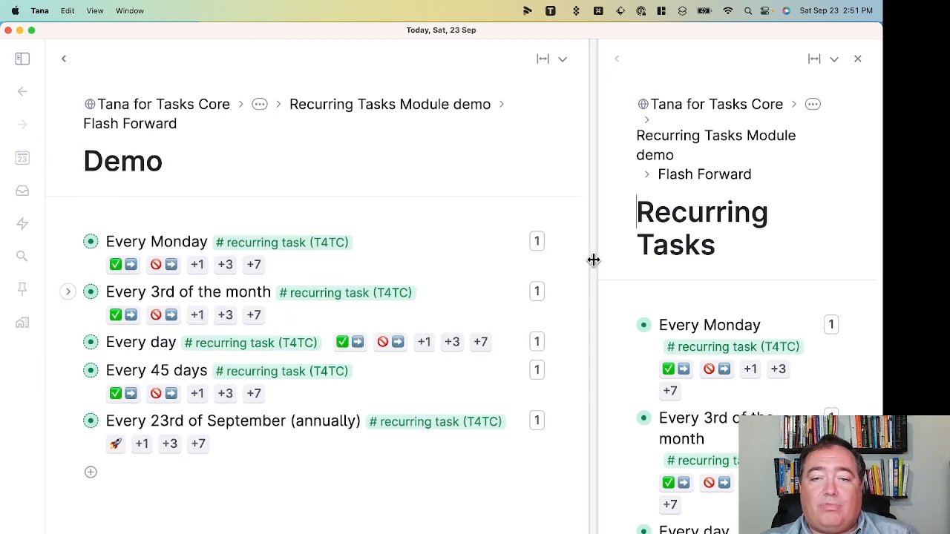
{"action": "left_click_drag", "start_coordinate": [593, 259], "coordinate": [465, 262]}
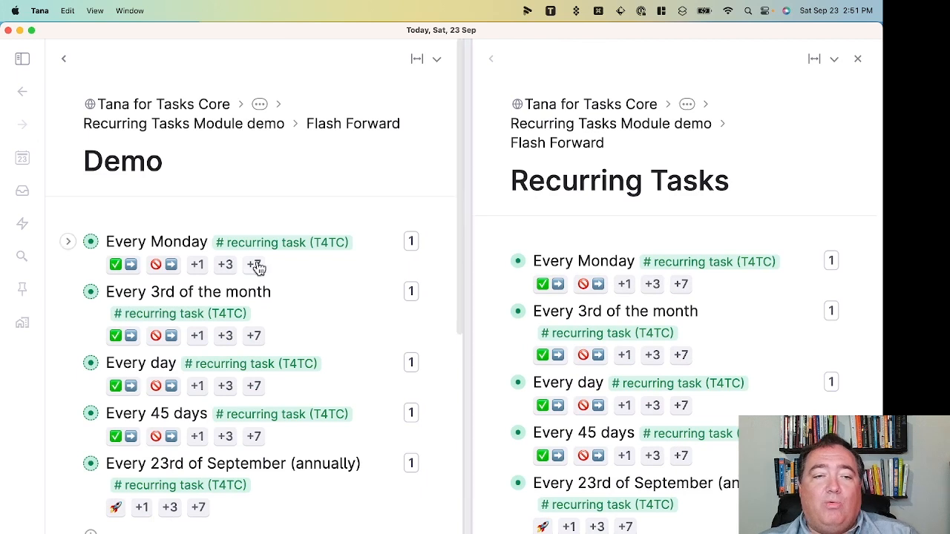
Step: Activate the recurrence of the Every 23rd of September (annually) task from the Demo node
{"action": "left_click_drag", "start_coordinate": [127, 237], "coordinate": [227, 493]}
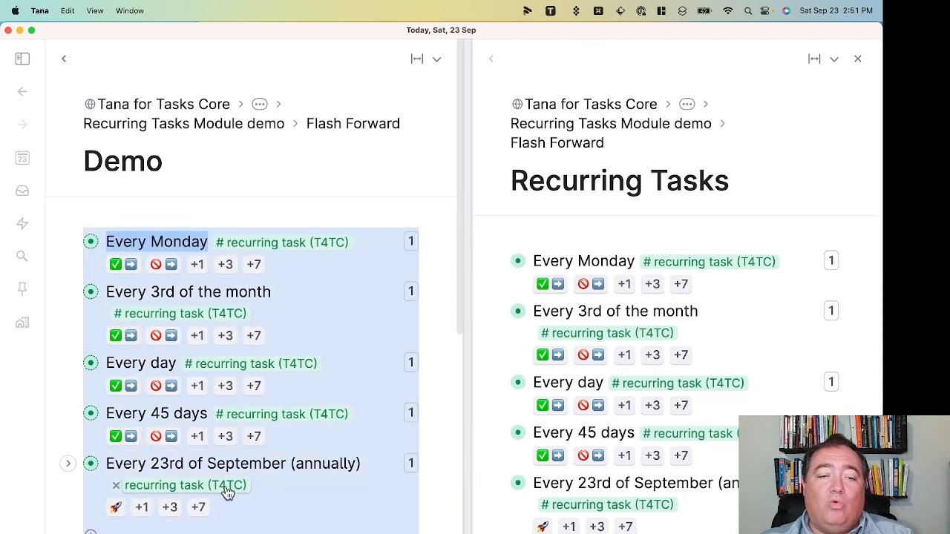
{"action": "left_click", "coordinate": [324, 483]}
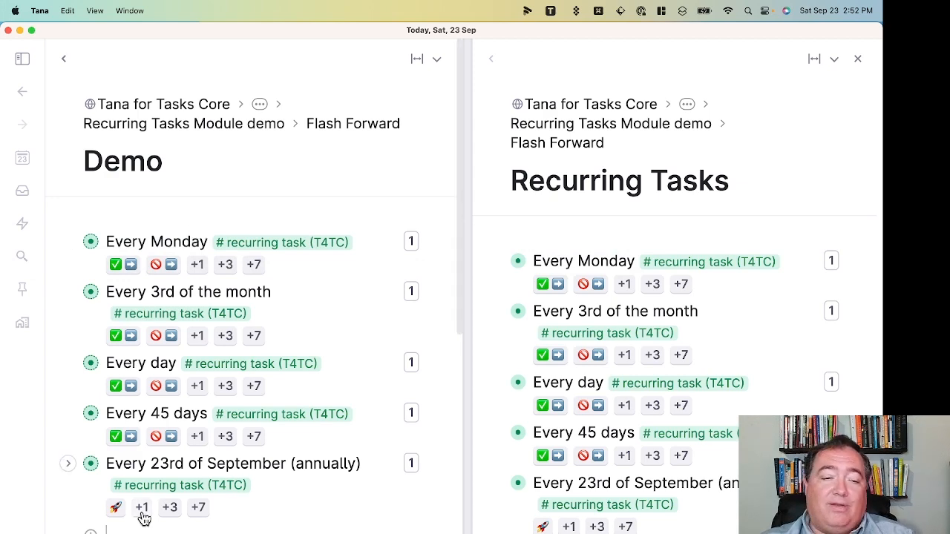
{"action": "left_click", "coordinate": [116, 507]}
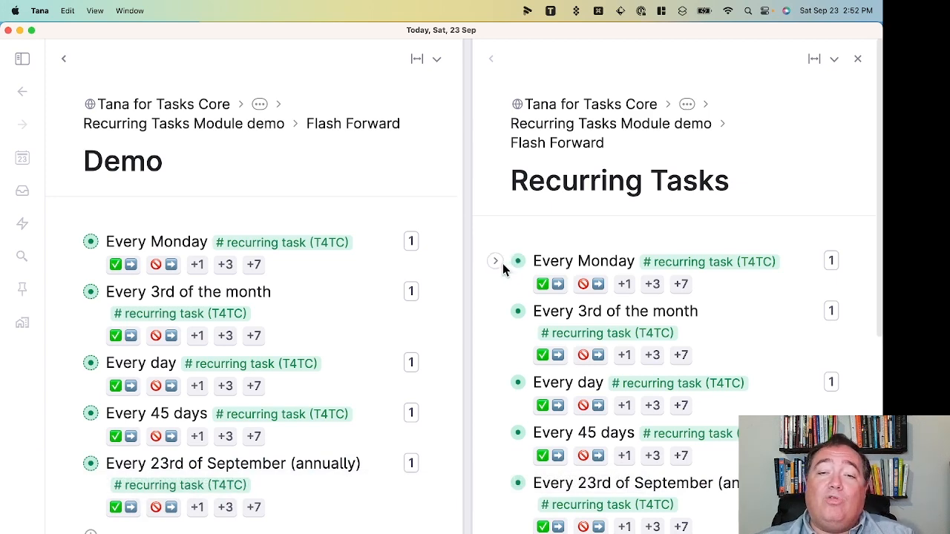
Step: Expand Every Monday in Recurring Tasks, complete its current occurrence from Demo to advance the date, and collapse its fields
{"action": "left_click", "coordinate": [496, 263]}
{"action": "scroll", "coordinate": [576, 320], "scroll_direction": "down", "scroll_amount": 3}
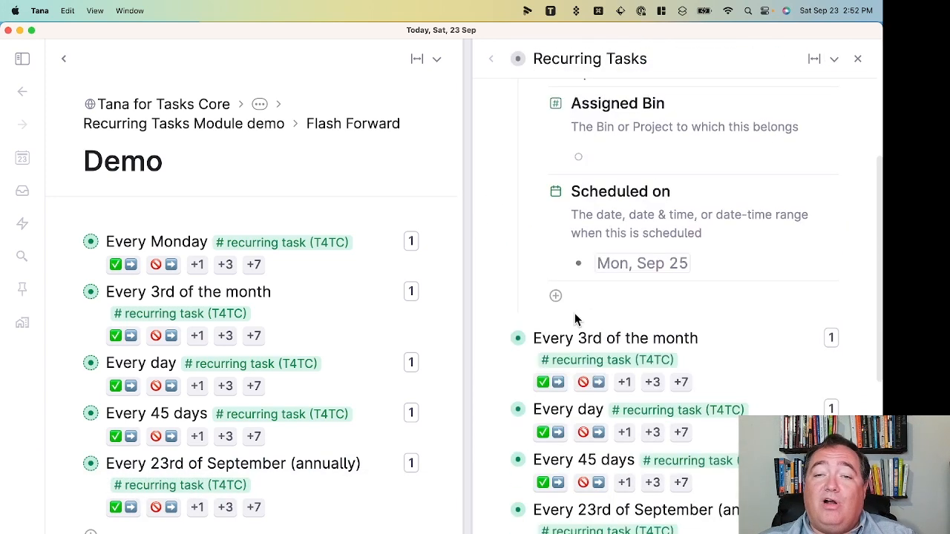
{"action": "scroll", "coordinate": [576, 319], "scroll_direction": "up", "scroll_amount": 1}
{"action": "scroll", "coordinate": [576, 319], "scroll_direction": "up", "scroll_amount": 2}
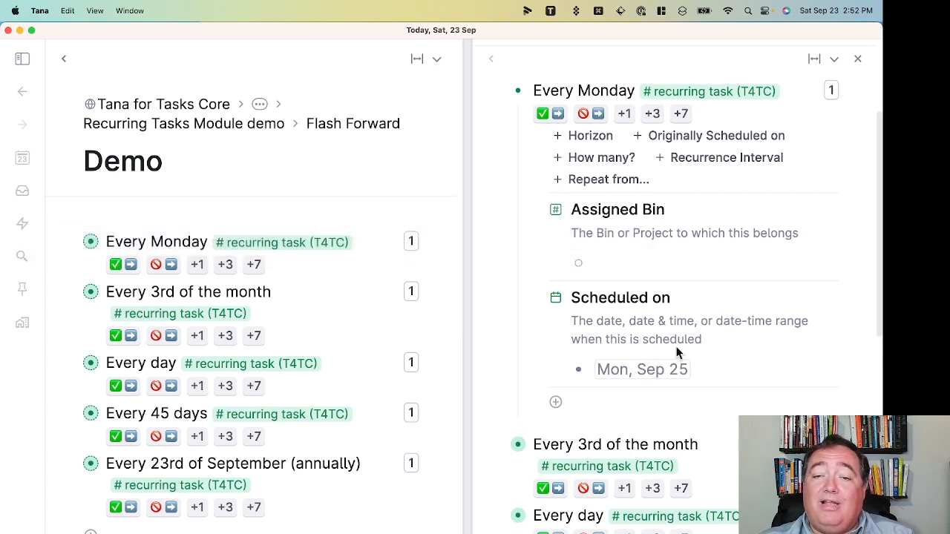
{"action": "left_click", "coordinate": [120, 264]}
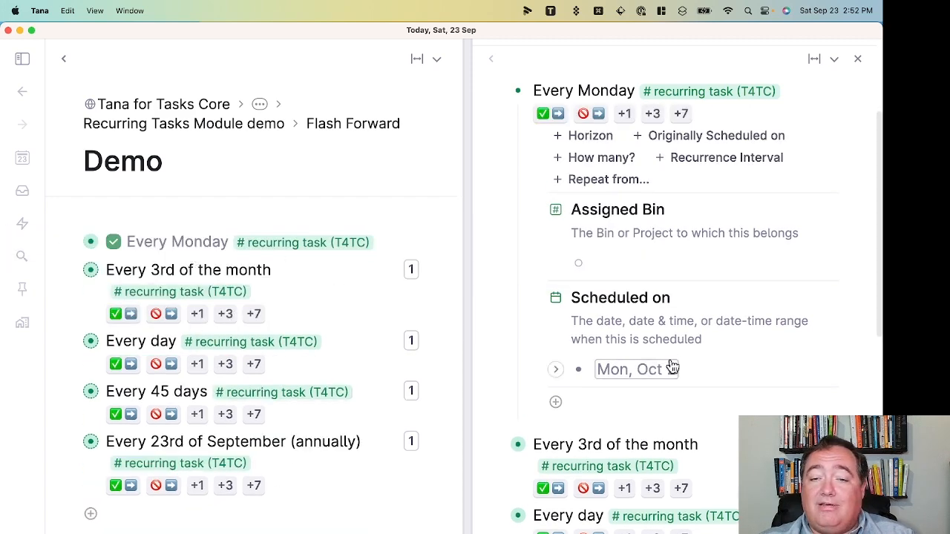
{"action": "left_click", "coordinate": [500, 93]}
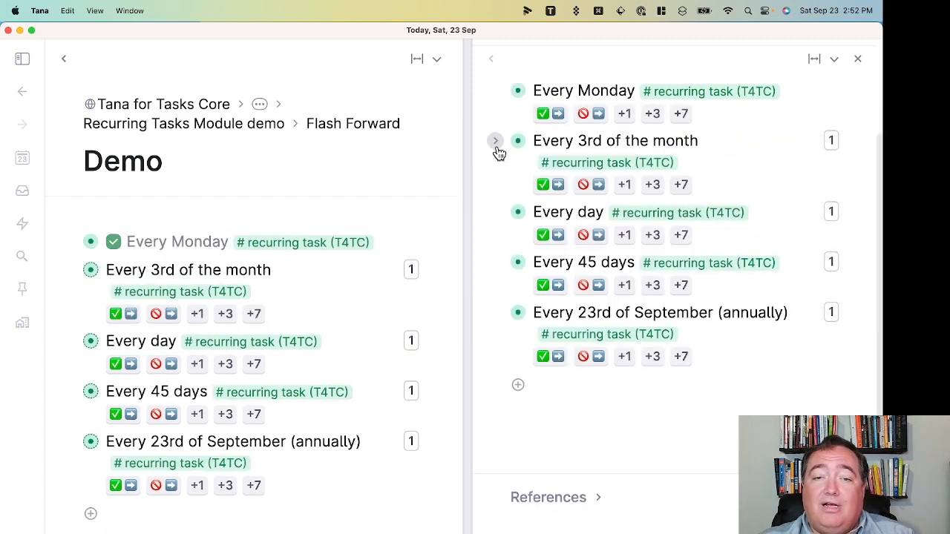
Step: Expand Every 3rd of the month in Recurring Tasks, skip its current occurrence from Demo, and collapse its fields
{"action": "left_click", "coordinate": [496, 141]}
{"action": "scroll", "coordinate": [631, 250], "scroll_direction": "down", "scroll_amount": 1}
{"action": "scroll", "coordinate": [628, 248], "scroll_direction": "down", "scroll_amount": 2}
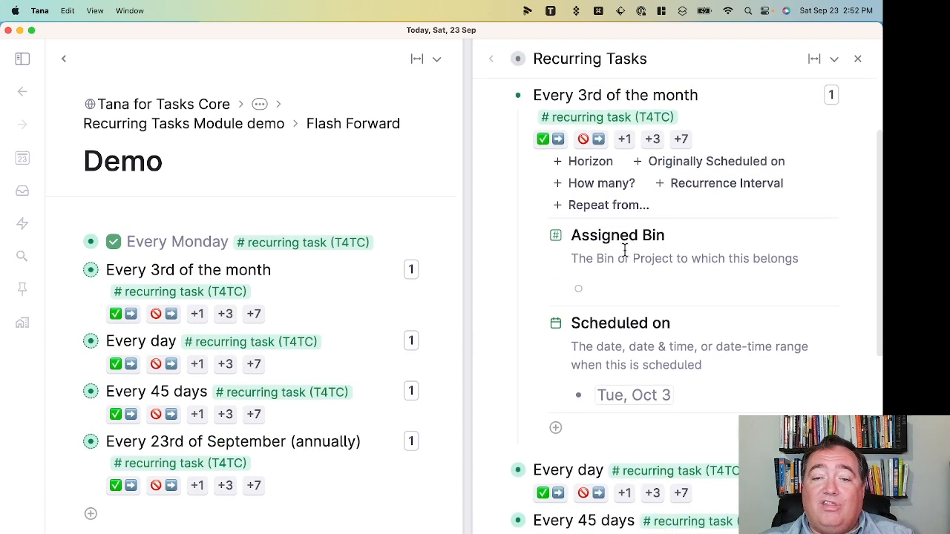
{"action": "left_click", "coordinate": [67, 276]}
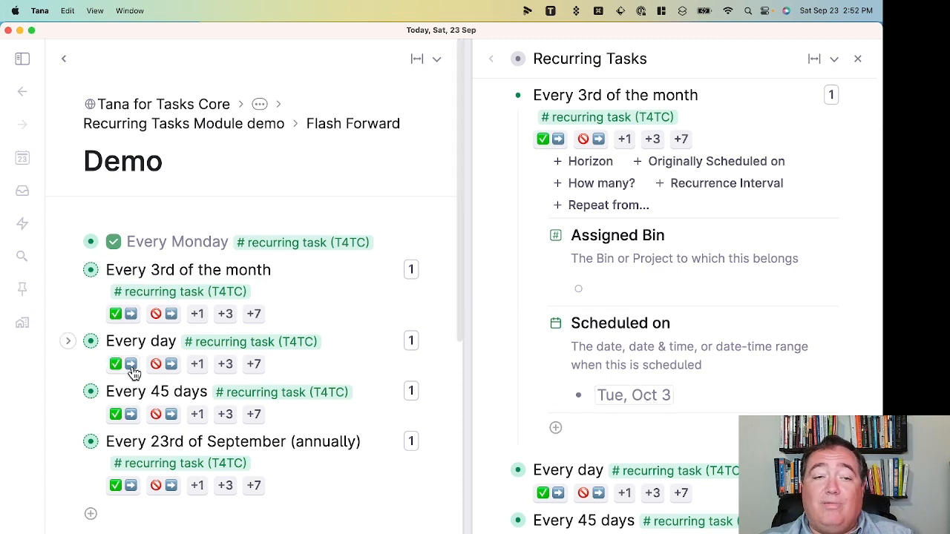
{"action": "left_click", "coordinate": [157, 313]}
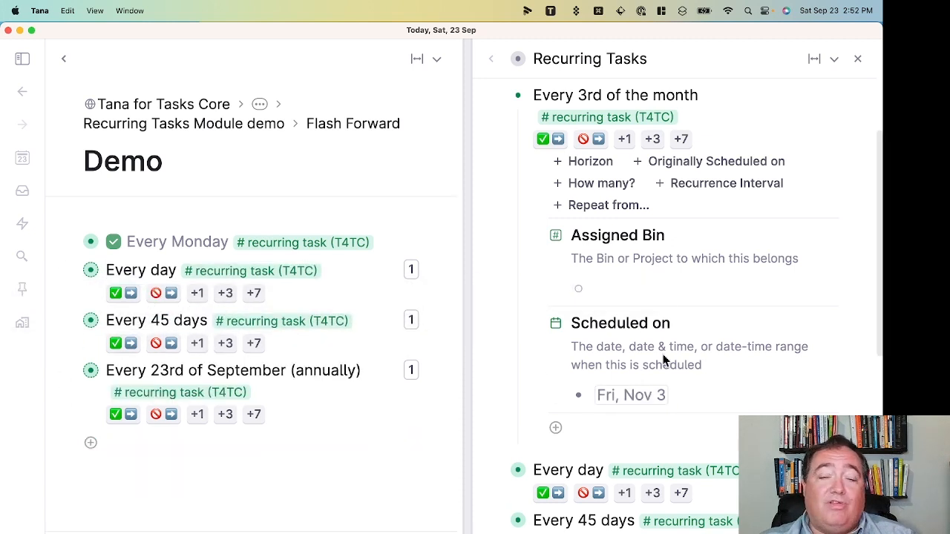
{"action": "left_click", "coordinate": [496, 96]}
{"action": "scroll", "coordinate": [564, 222], "scroll_direction": "down", "scroll_amount": 2}
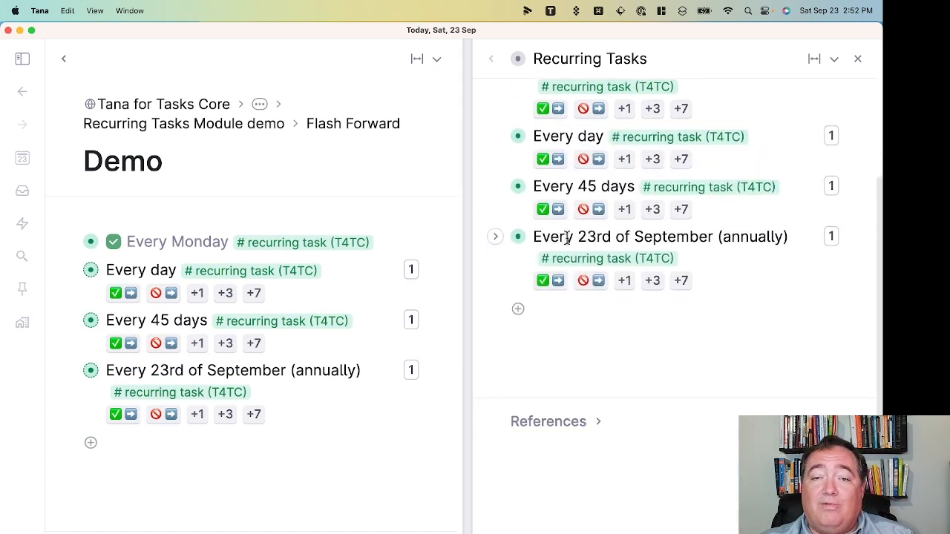
Step: Expand Every day in Recurring Tasks, postpone its current occurrence by 1 day from Demo, and collapse its fields
{"action": "left_click", "coordinate": [495, 121]}
{"action": "scroll", "coordinate": [543, 270], "scroll_direction": "down", "scroll_amount": 1}
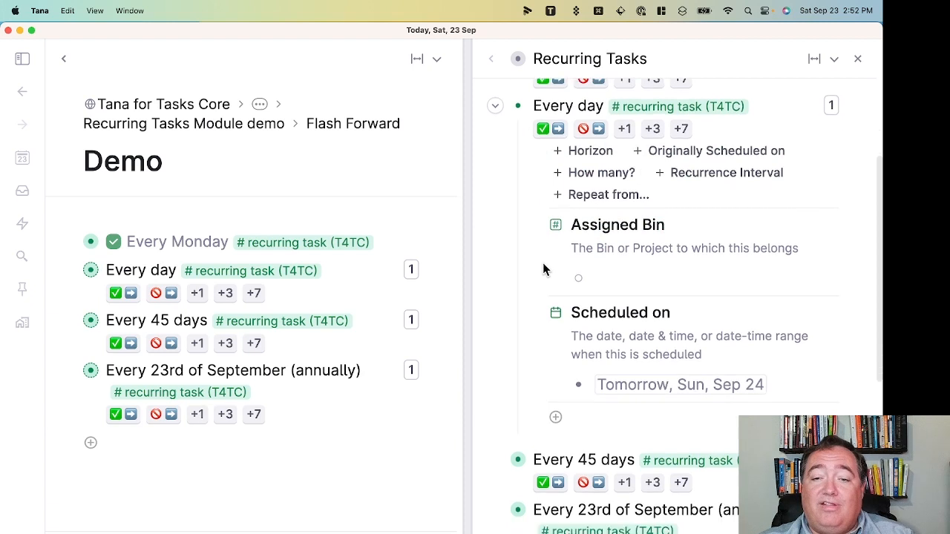
{"action": "scroll", "coordinate": [531, 271], "scroll_direction": "down", "scroll_amount": 1}
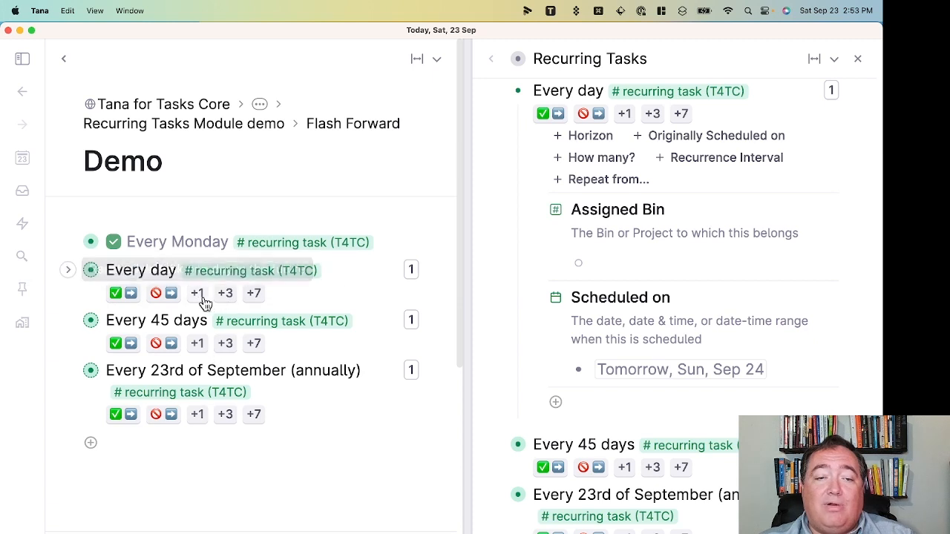
{"action": "left_click", "coordinate": [202, 295]}
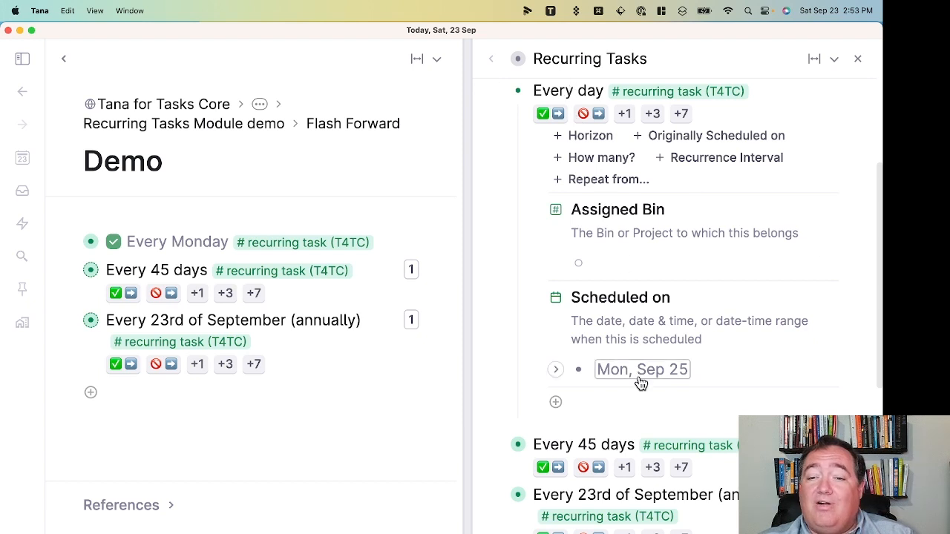
{"action": "left_click", "coordinate": [494, 93]}
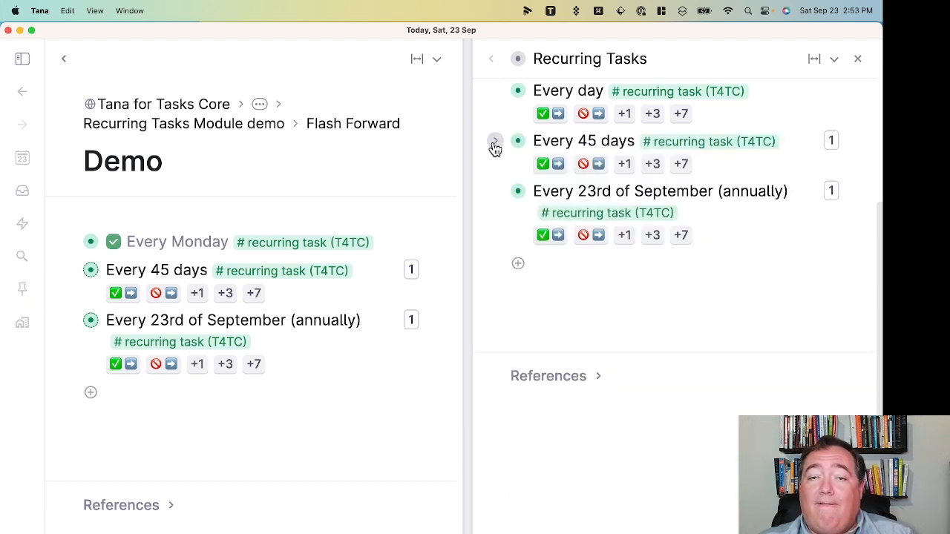
Step: Expand Every 45 days in both Recurring Tasks and Demo, and postpone its current occurrence by 3 days from Demo
{"action": "left_click", "coordinate": [494, 141]}
{"action": "scroll", "coordinate": [562, 212], "scroll_direction": "down", "scroll_amount": 1}
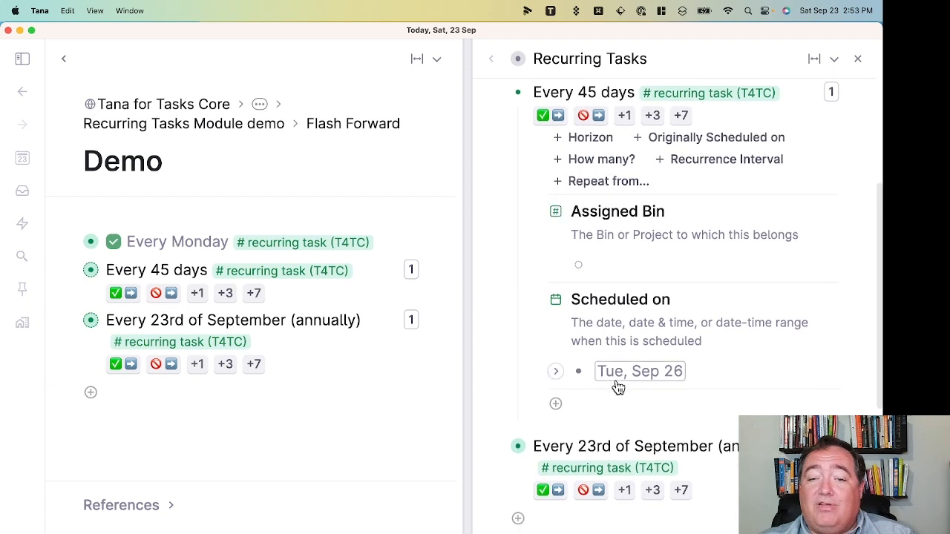
{"action": "scroll", "coordinate": [445, 420], "scroll_direction": "down", "scroll_amount": 1}
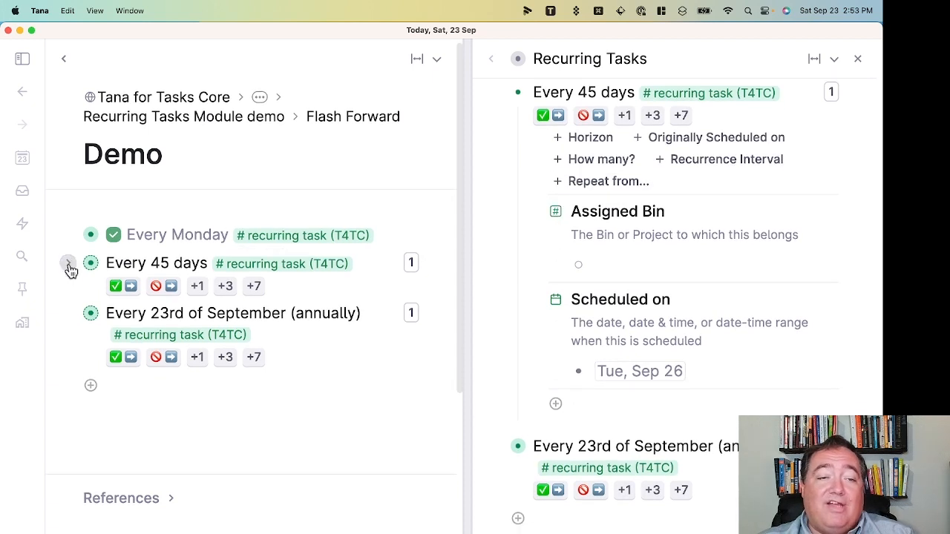
{"action": "left_click", "coordinate": [68, 265]}
{"action": "scroll", "coordinate": [289, 358], "scroll_direction": "down", "scroll_amount": 1}
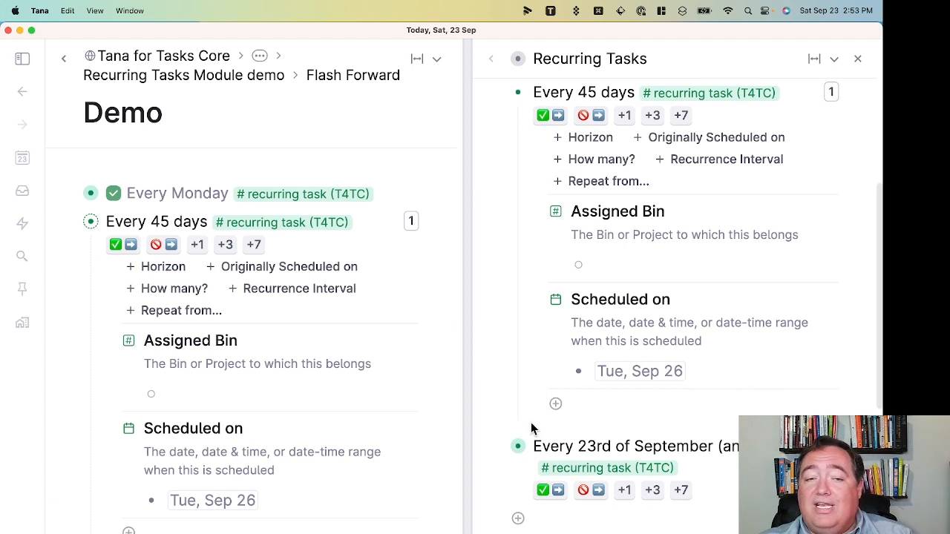
{"action": "left_click", "coordinate": [225, 246]}
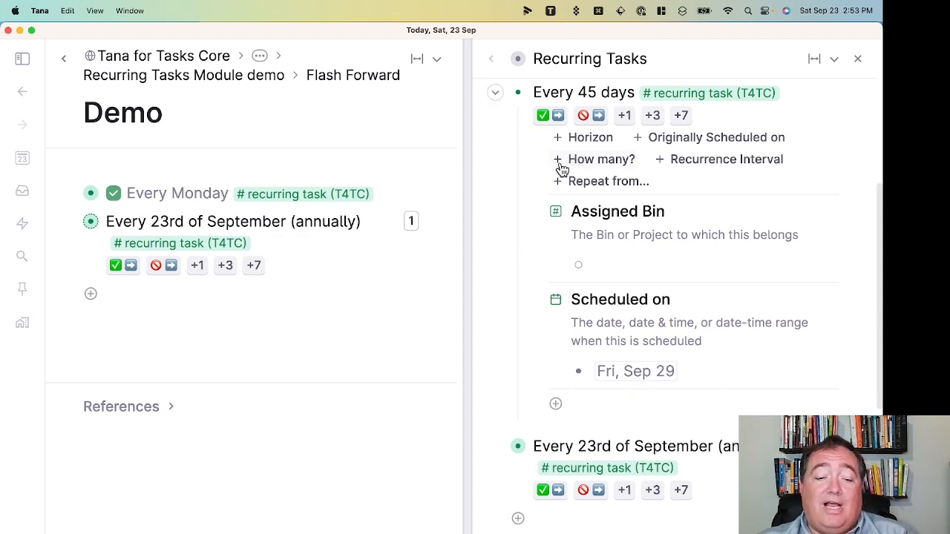
Step: Paste a reference to Every 45 days below Every Monday in Demo, complete its occurrence there, and collapse its fields in Recurring Tasks
{"action": "key", "text": "super+c"}
{"action": "left_click", "coordinate": [391, 190]}
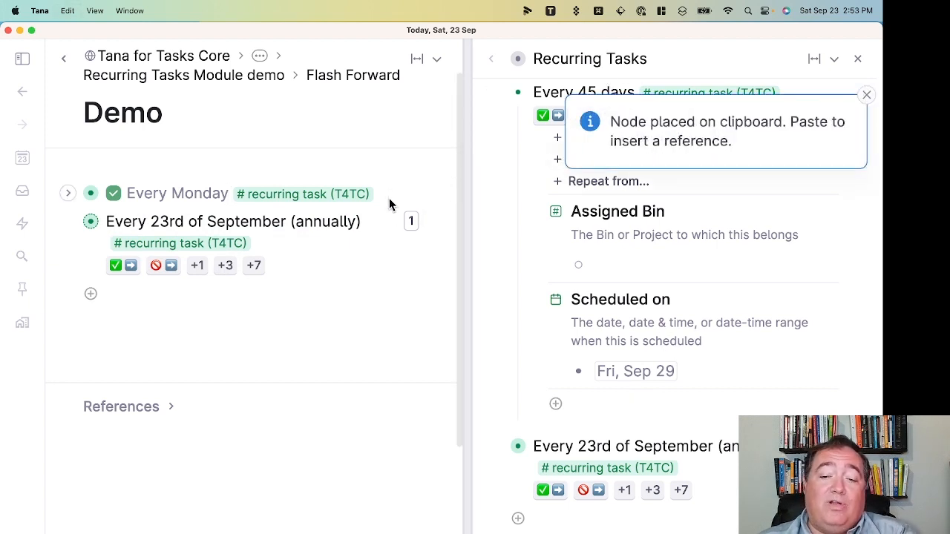
{"action": "key", "text": "Return"}
{"action": "key", "text": "super+v"}
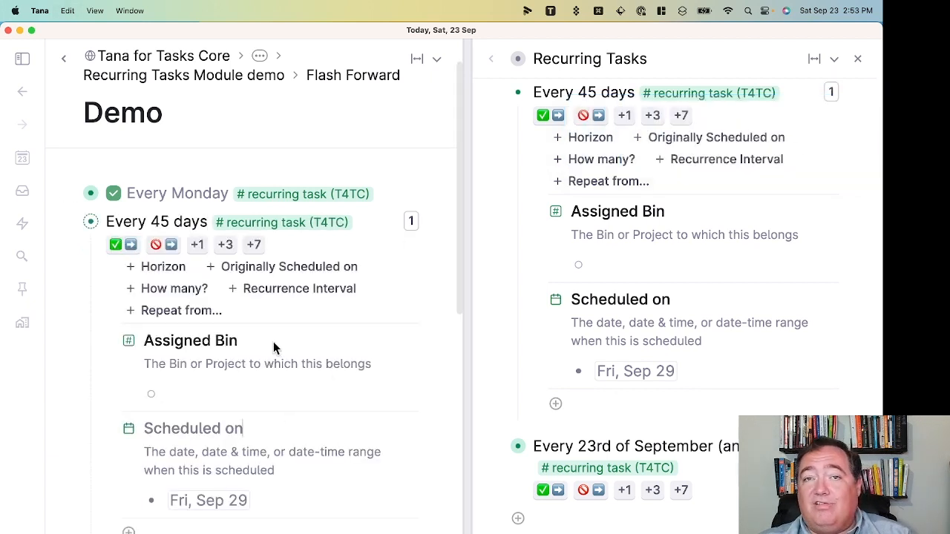
{"action": "left_click", "coordinate": [122, 244]}
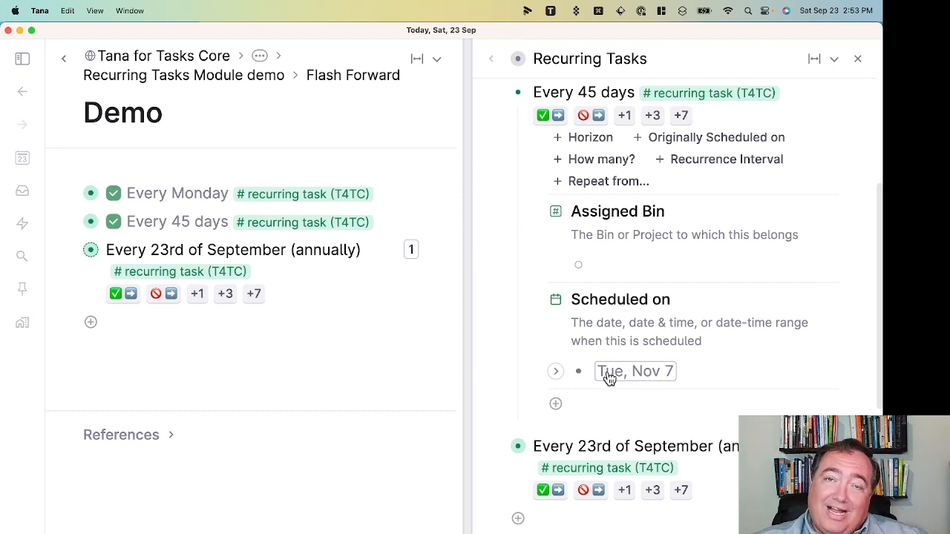
{"action": "left_click", "coordinate": [498, 95]}
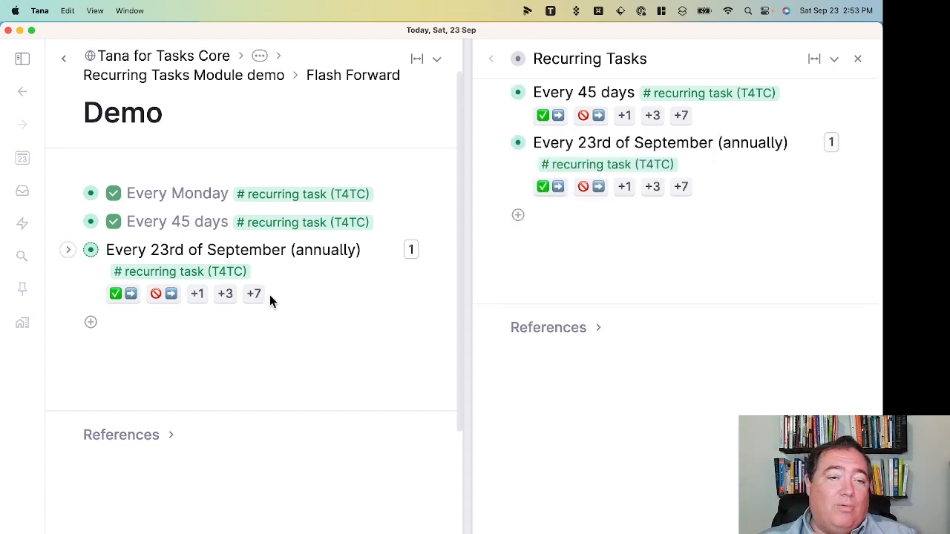
Step: Expand Every 23rd of September (annually) in both Demo and Recurring Tasks, and postpone its occurrence by 7 days from Demo
{"action": "left_click", "coordinate": [68, 251]}
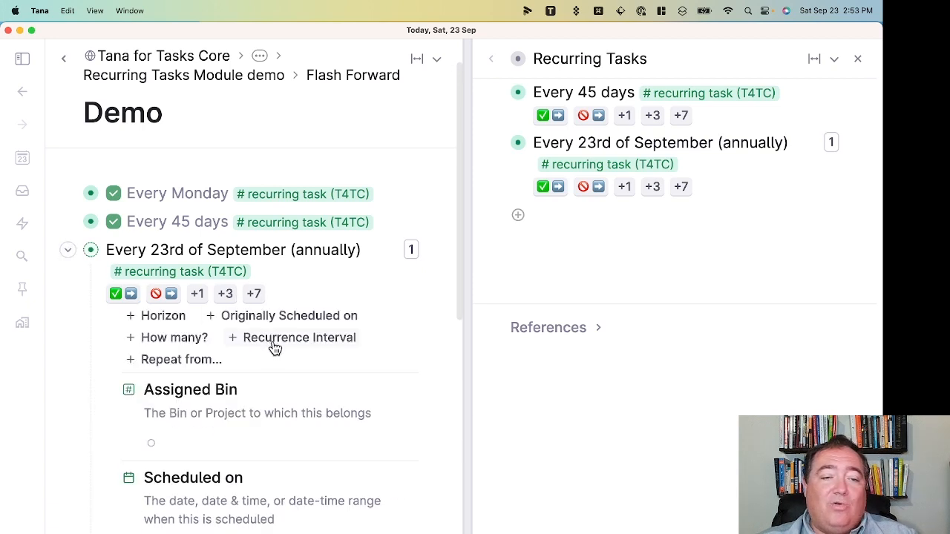
{"action": "scroll", "coordinate": [272, 343], "scroll_direction": "down", "scroll_amount": 4}
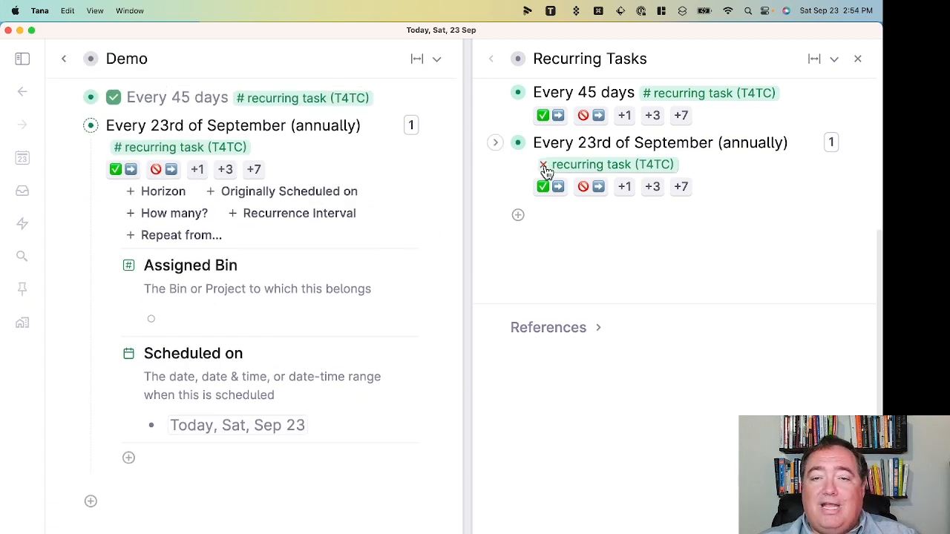
{"action": "left_click", "coordinate": [496, 144]}
{"action": "scroll", "coordinate": [571, 304], "scroll_direction": "down", "scroll_amount": 2}
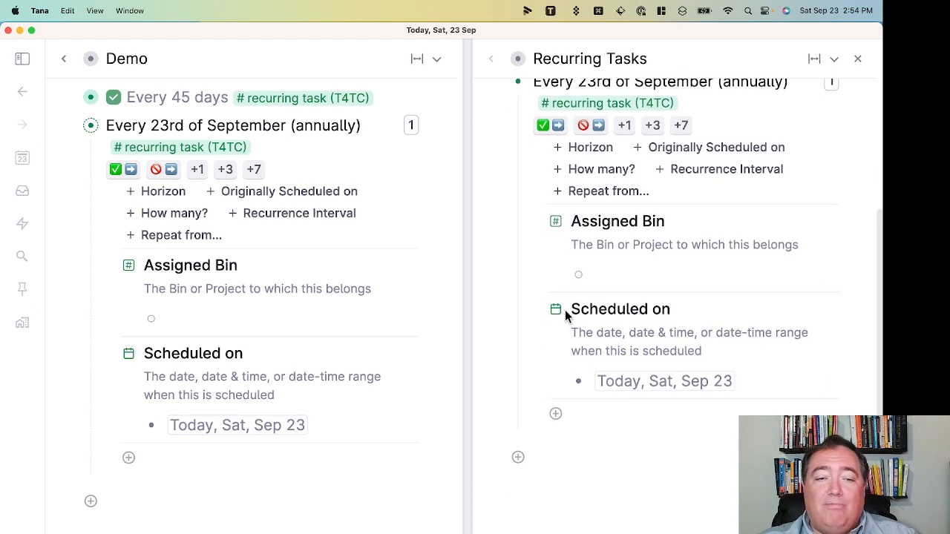
{"action": "left_click", "coordinate": [258, 170]}
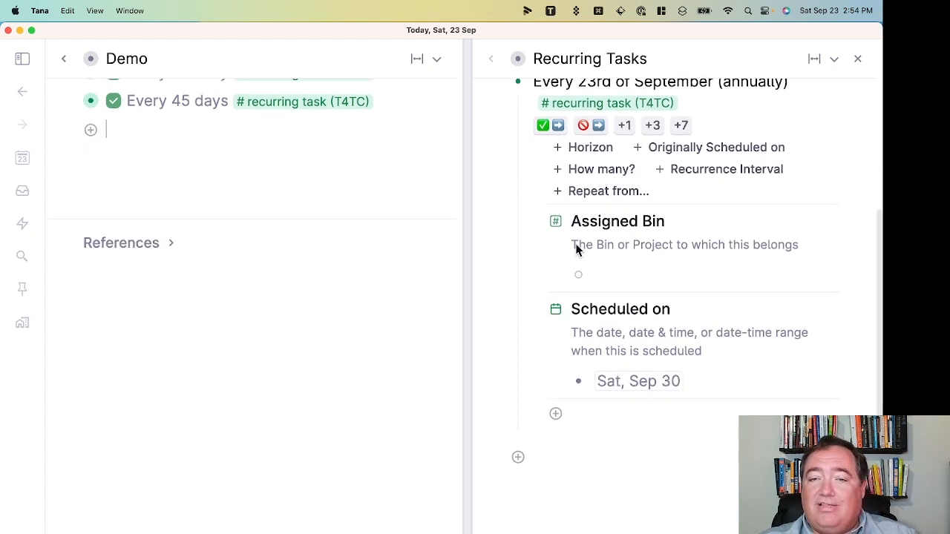
Step: Copy the Every 23rd of September (annually) node from Recurring Tasks and paste it as a reference below Every 45 days in Demo
{"action": "left_click", "coordinate": [556, 83]}
{"action": "key", "text": "super+c"}
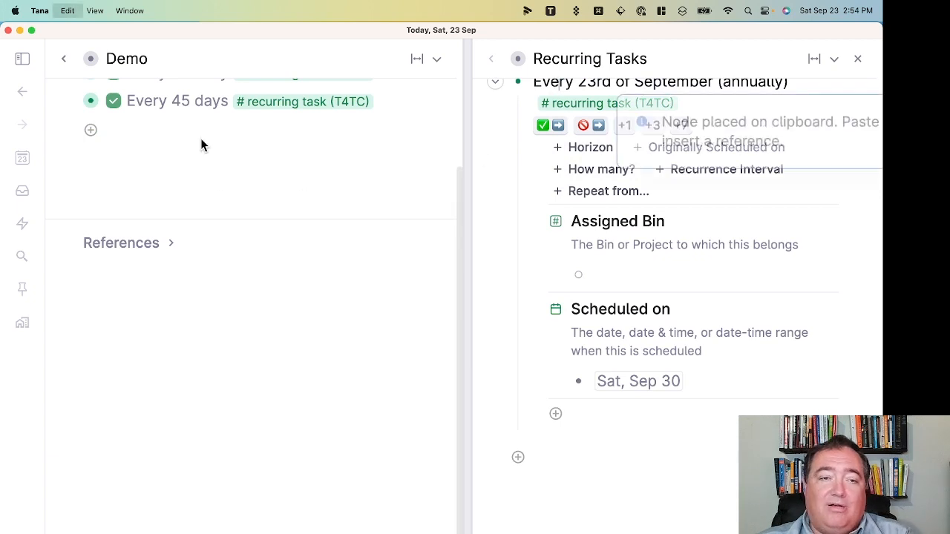
{"action": "left_click", "coordinate": [198, 138]}
{"action": "key", "text": "super+v"}
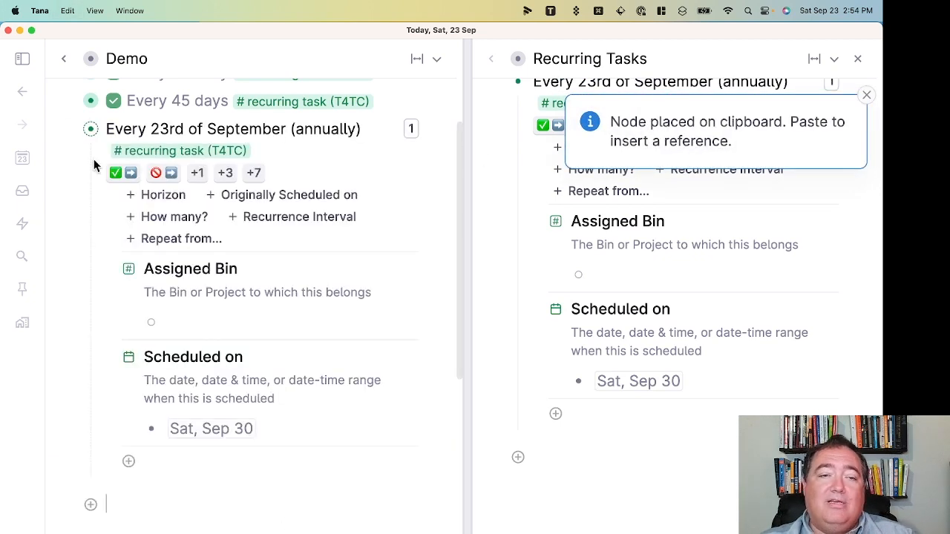
{"action": "left_click", "coordinate": [866, 95]}
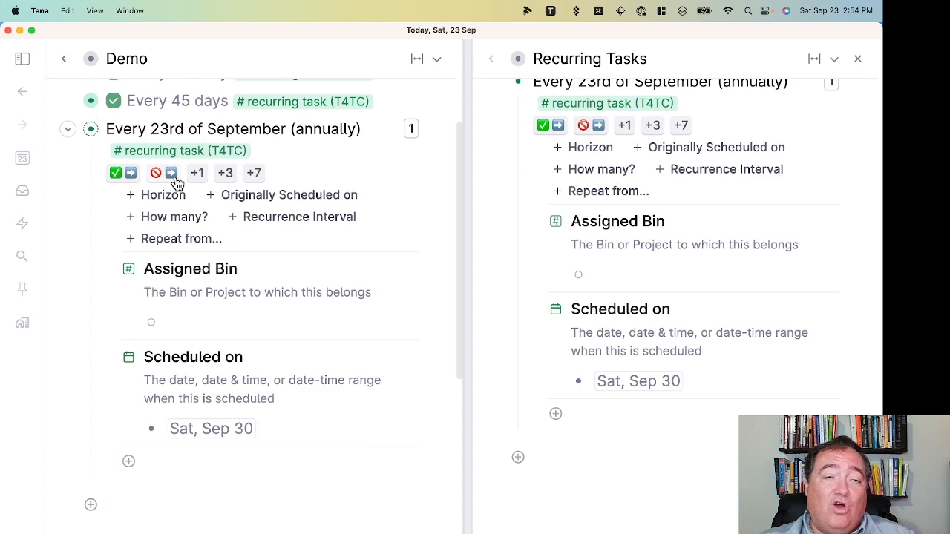
Step: Complete the current occurrence of Every 23rd of September (annually) from Demo and collapse its fields in Recurring Tasks
{"action": "left_click", "coordinate": [121, 176]}
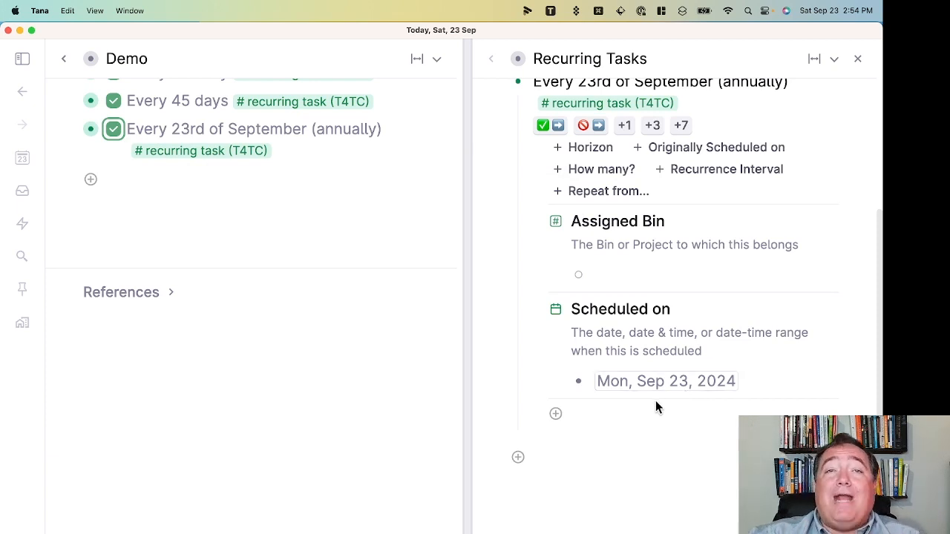
{"action": "scroll", "coordinate": [655, 400], "scroll_direction": "up", "scroll_amount": 3}
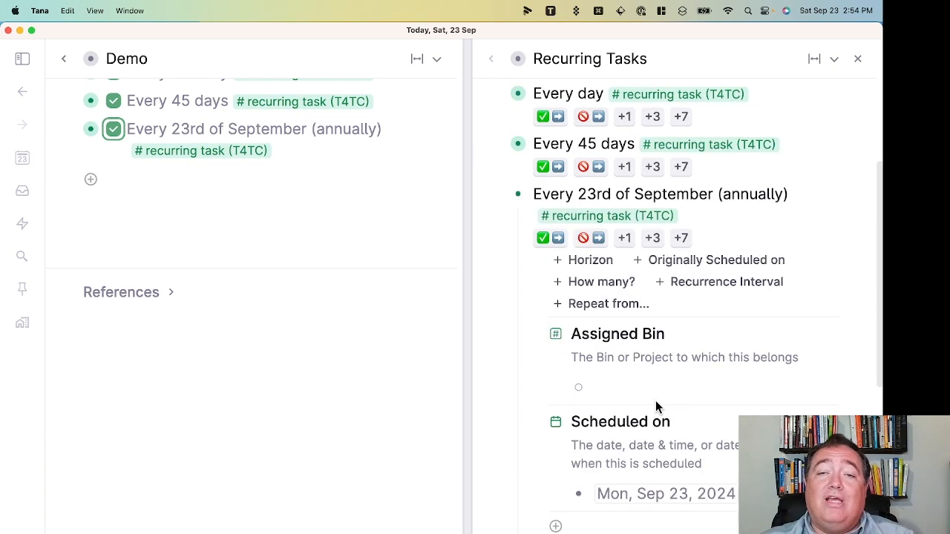
{"action": "left_click", "coordinate": [497, 194]}
{"action": "scroll", "coordinate": [568, 252], "scroll_direction": "up", "scroll_amount": 4}
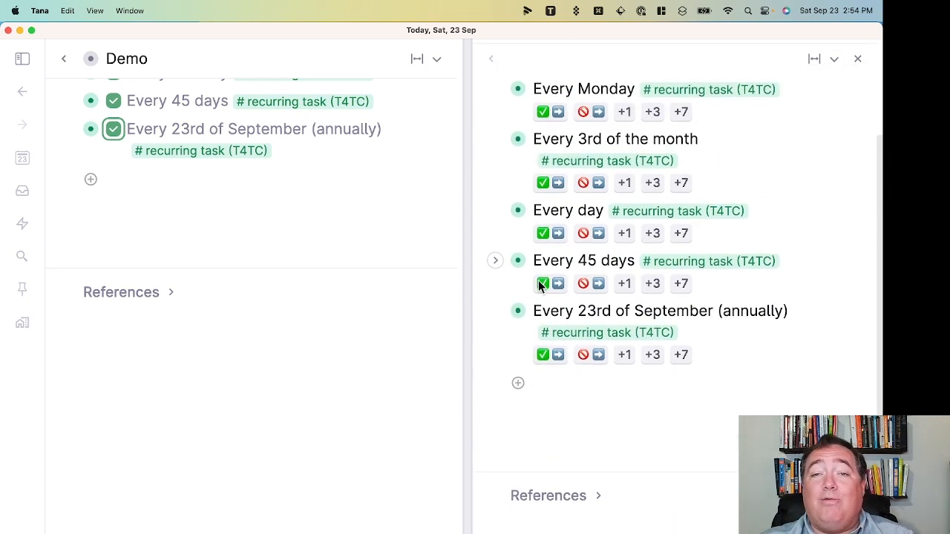
{"action": "scroll", "coordinate": [291, 365], "scroll_direction": "up", "scroll_amount": 3}
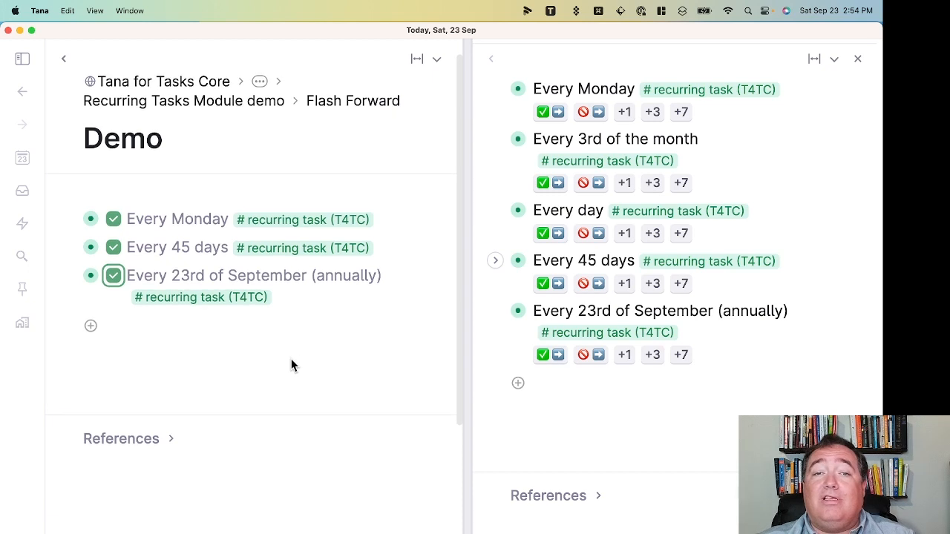